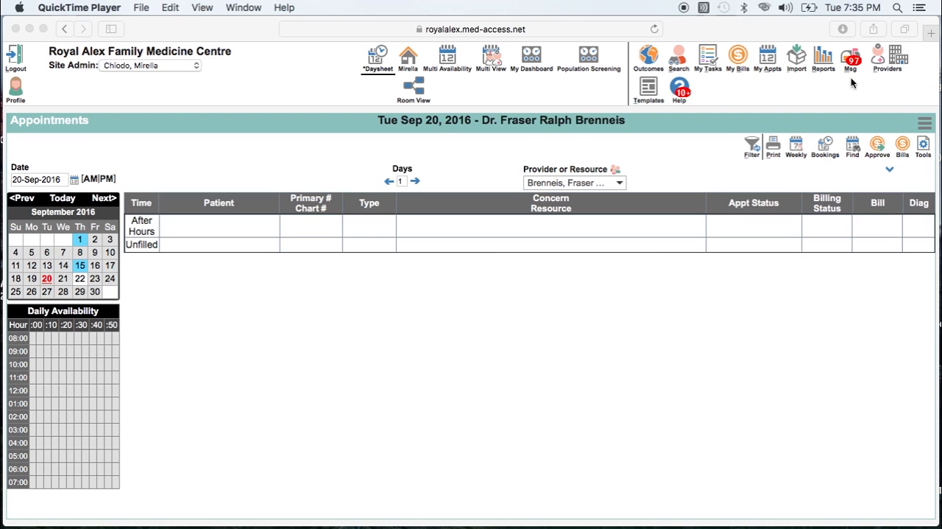
# - Open practice management reporting and set the demographic criteria to female, active patients with a minimum age of 18
pyautogui.click(823, 60)
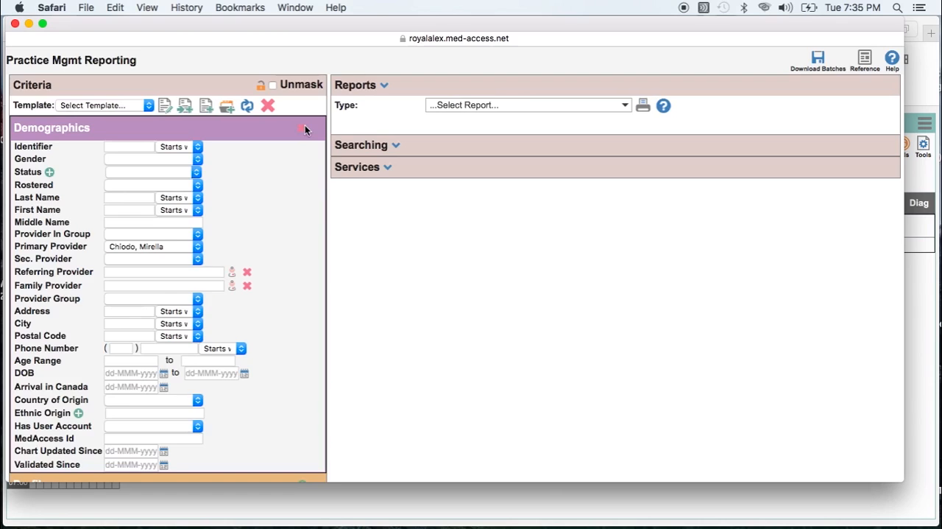
pyautogui.click(164, 160)
pyautogui.click(164, 169)
pyautogui.click(163, 174)
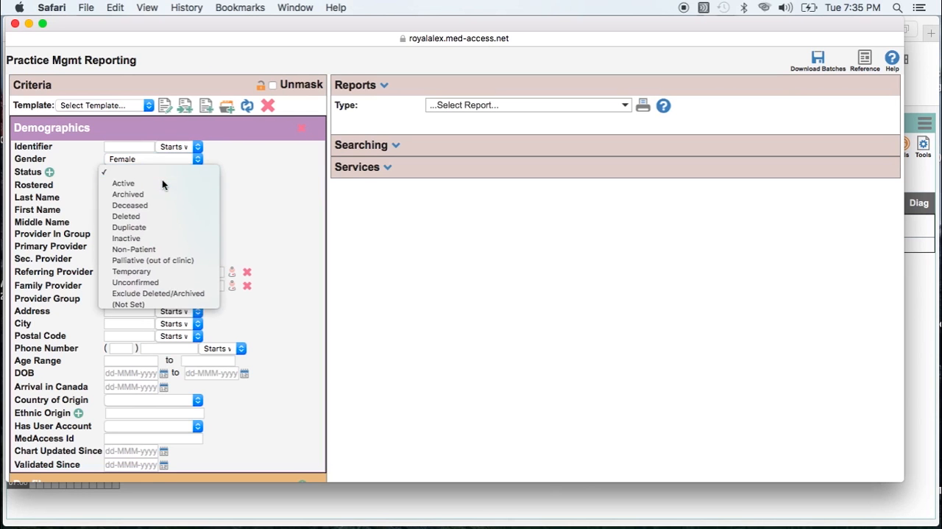
pyautogui.click(163, 184)
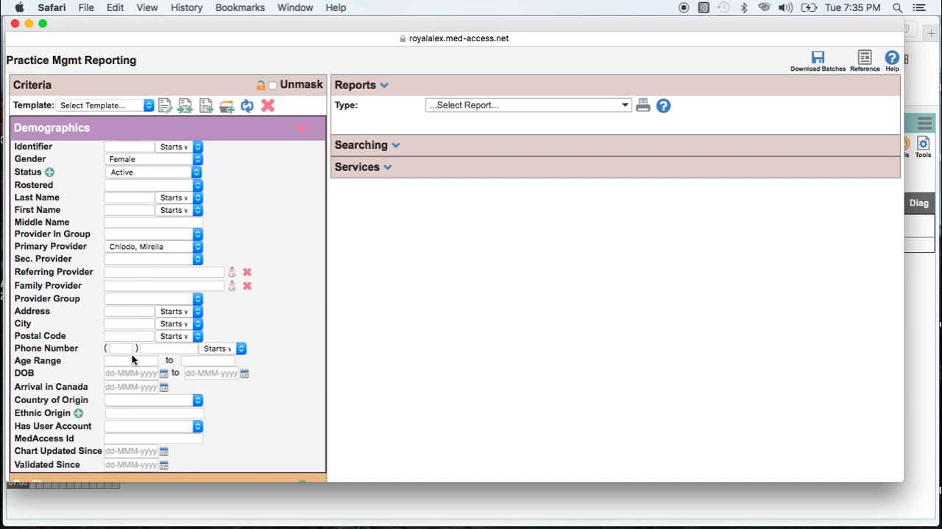
pyautogui.click(130, 361)
pyautogui.write('18')
# - Add a Profile criteria section and set its category to Medical
pyautogui.scroll(-5, 131, 361)
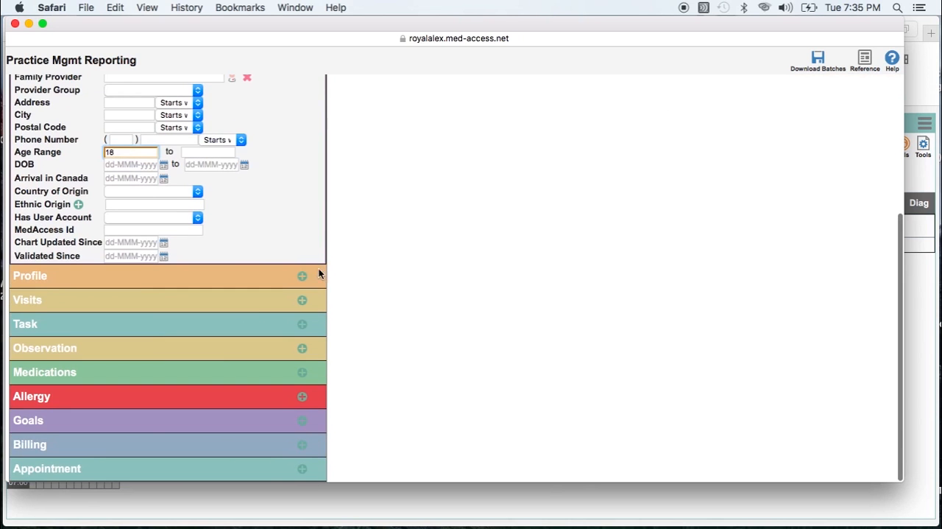
pyautogui.click(300, 278)
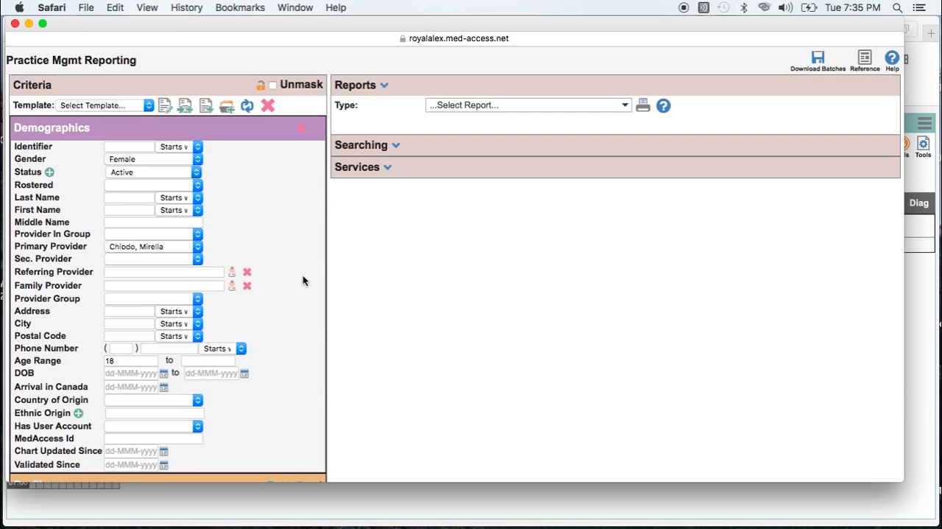
pyautogui.scroll(-8, 235, 314)
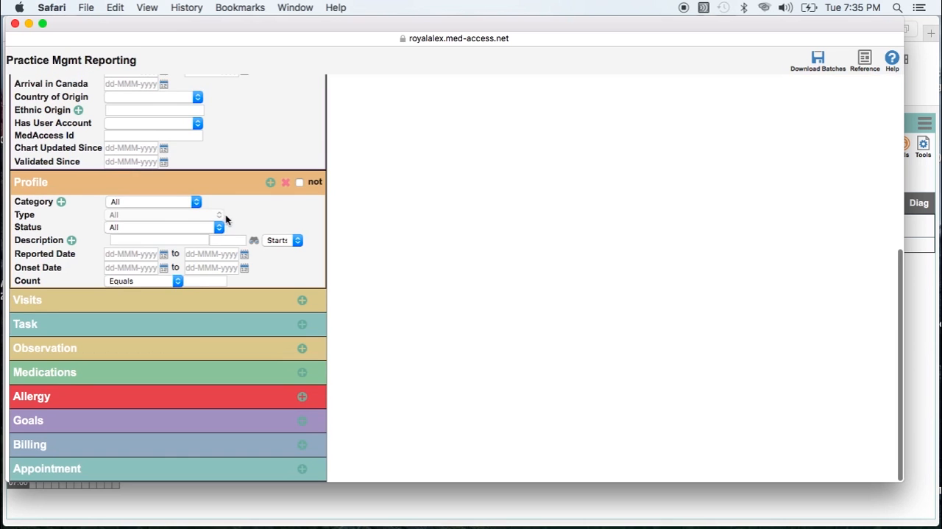
pyautogui.click(179, 205)
pyautogui.click(165, 234)
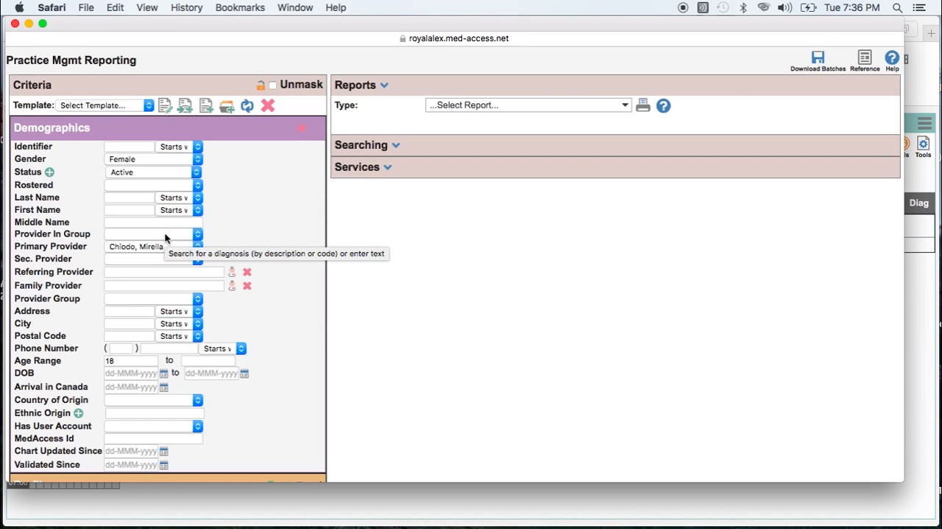
# - Look up diabetes as the profile diagnosis and choose Diabetes mellitus, code 250
pyautogui.scroll(-8, 165, 238)
pyautogui.click(148, 242)
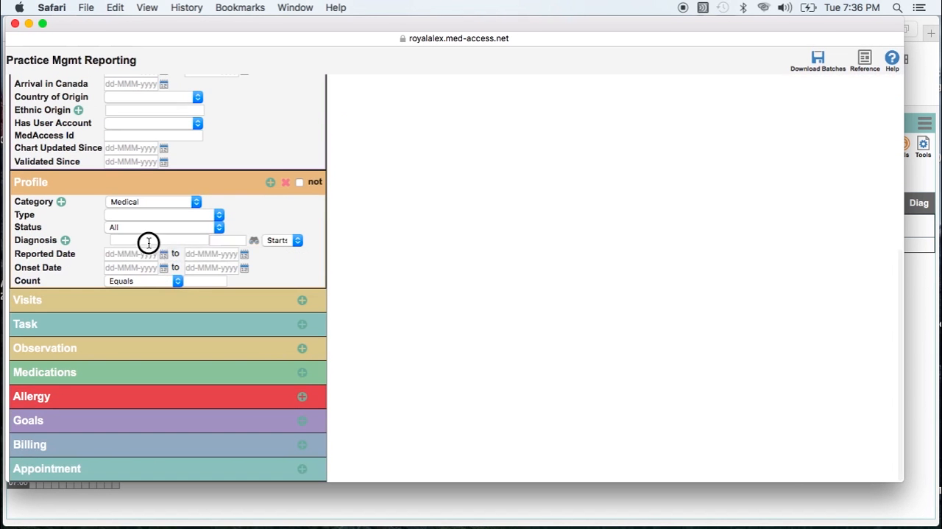
pyautogui.write('diabetes')
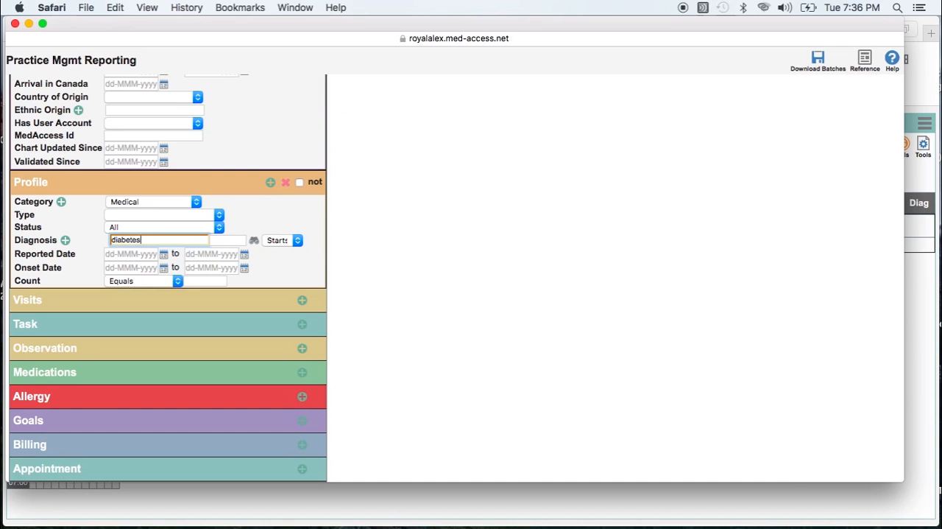
pyautogui.press('Return')
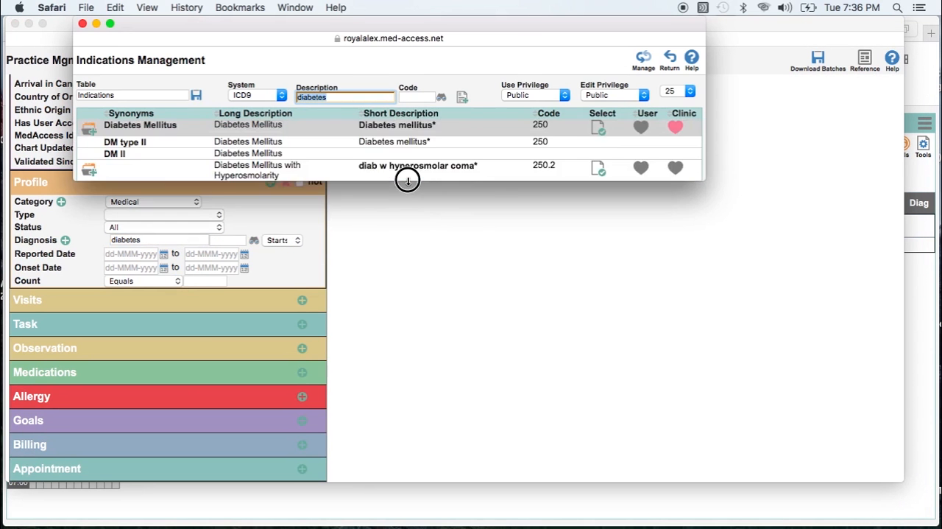
pyautogui.doubleClick(405, 124)
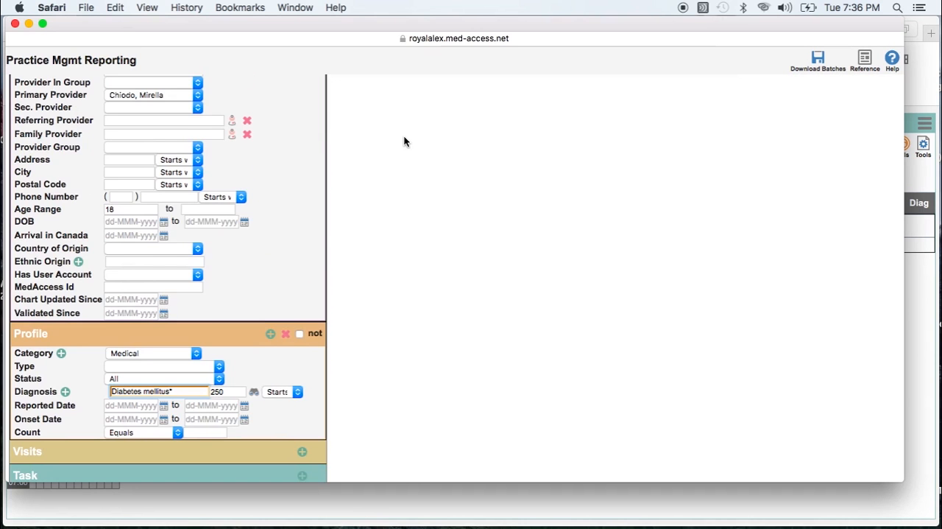
# - Add a second Profile criteria section with the category Medical
pyautogui.scroll(-3, 404, 141)
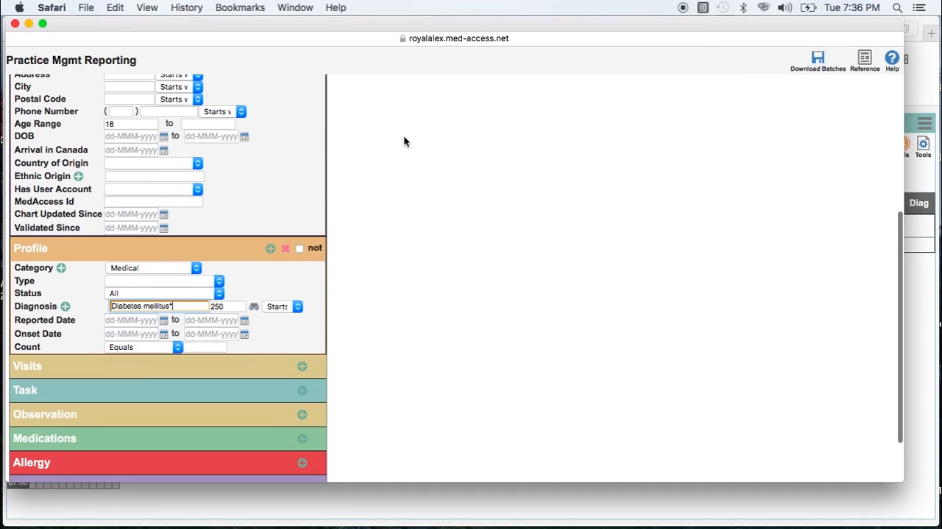
pyautogui.click(270, 250)
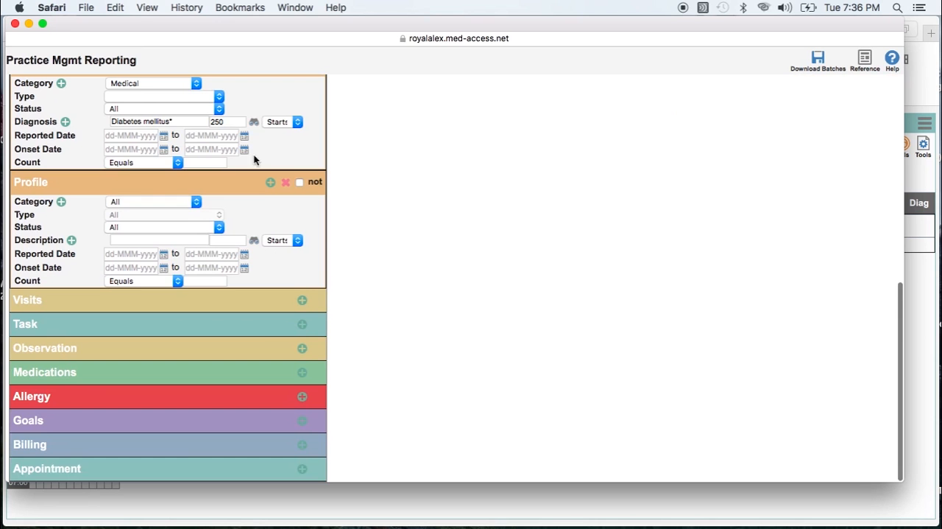
pyautogui.scroll(2, 254, 120)
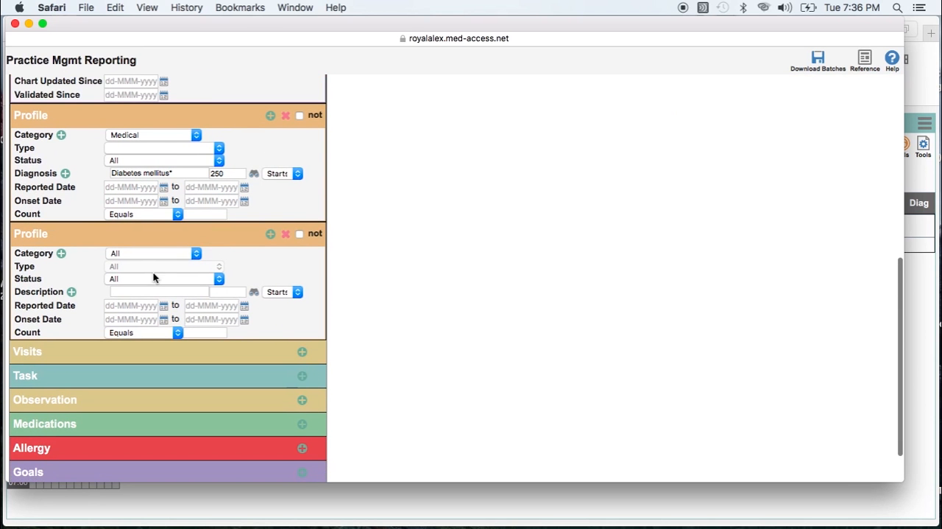
pyautogui.click(145, 253)
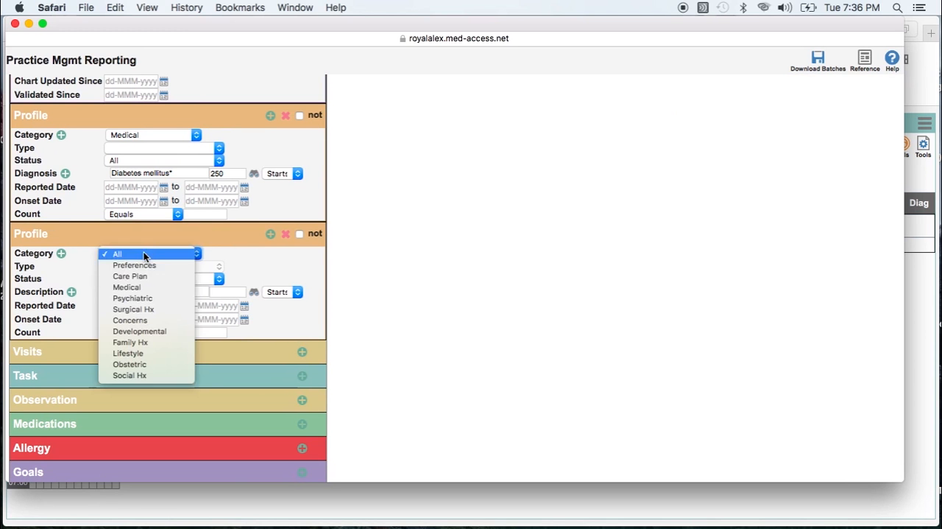
pyautogui.press('Escape')
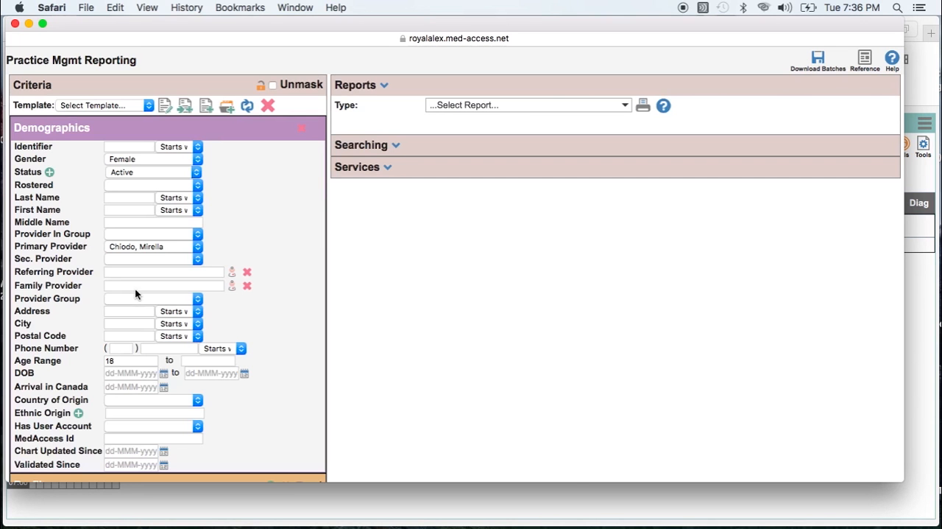
# - Look up hypertension as the second profile's diagnosis and choose benign hypertension, code 401.1
pyautogui.scroll(-15, 135, 287)
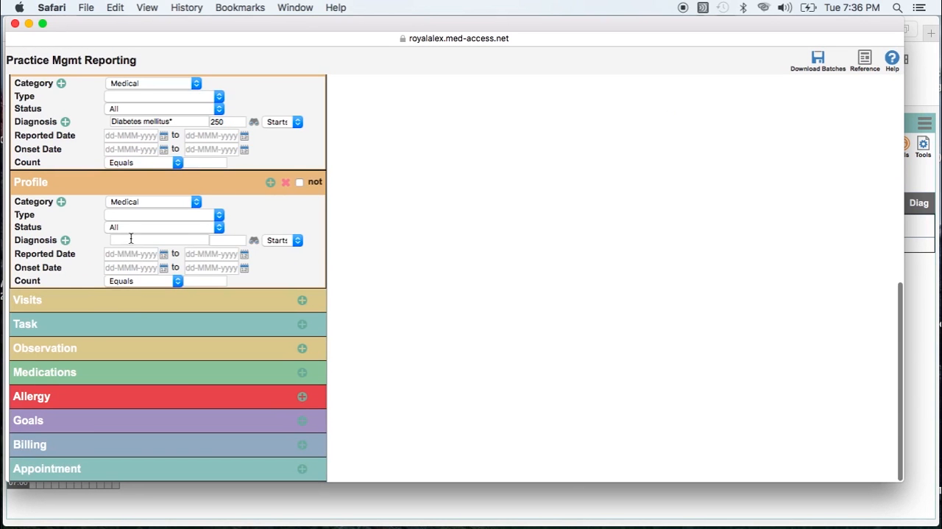
pyautogui.click(131, 240)
pyautogui.write('hyper')
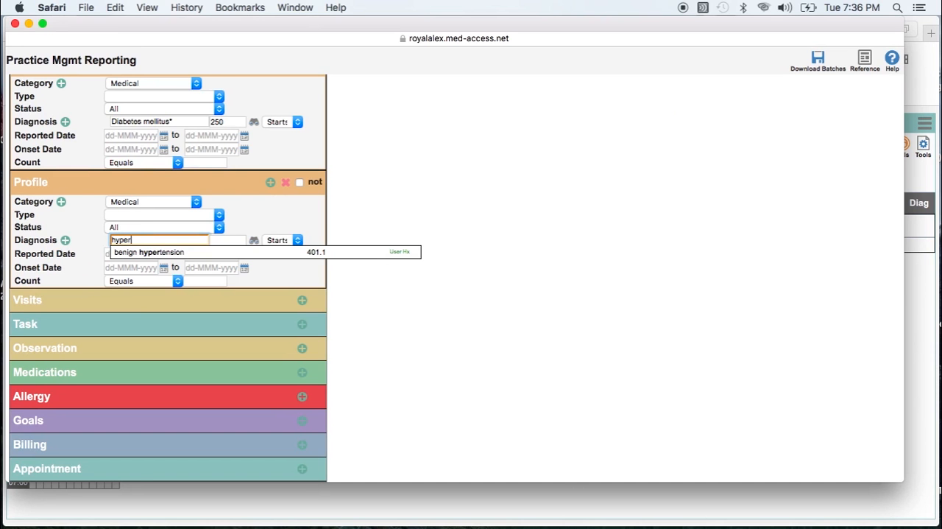
pyautogui.write('tension')
pyautogui.press('Return')
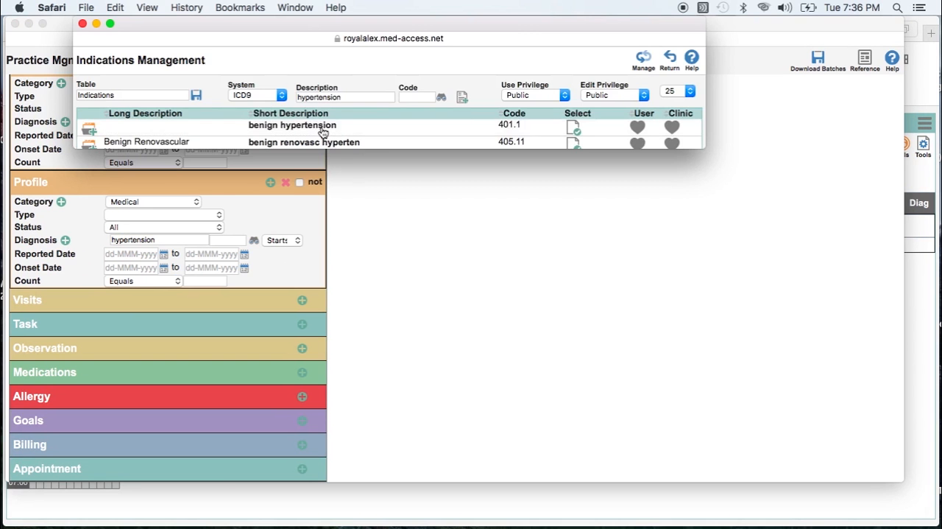
pyautogui.click(316, 126)
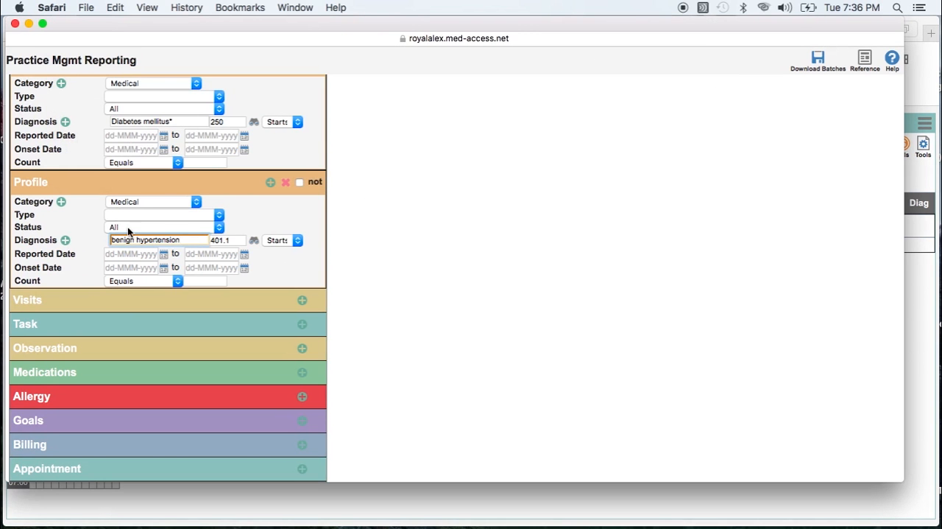
# - Add an alternative diagnosis to the second profile by looking up asthma and choosing asthma nos, code 493.9
pyautogui.click(65, 243)
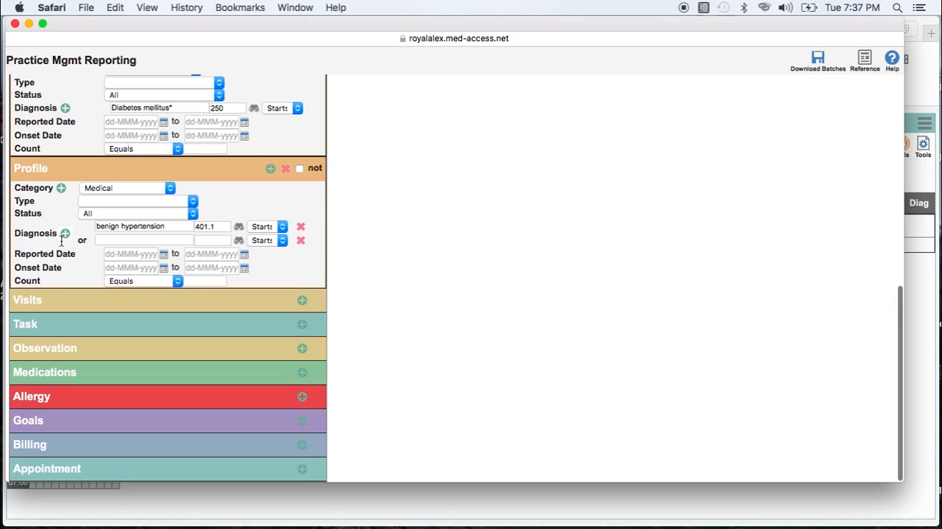
pyautogui.write('a')
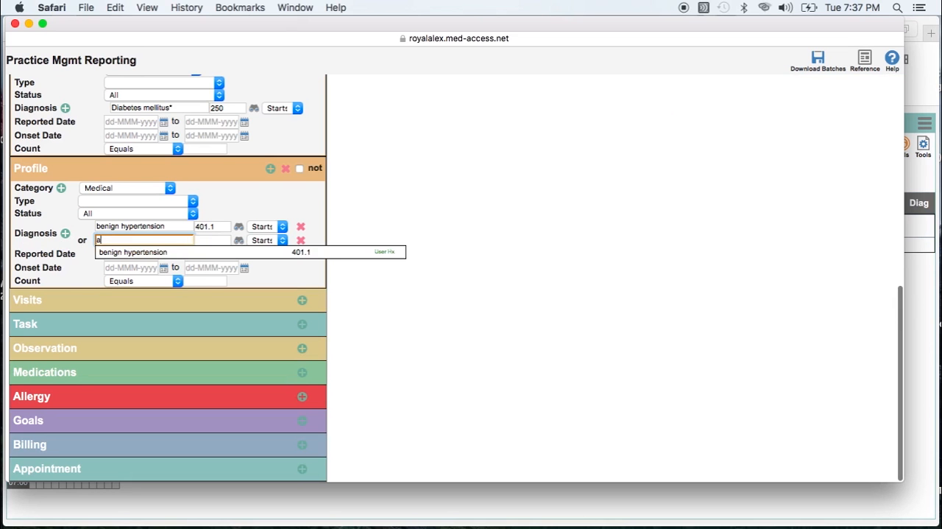
pyautogui.write('stm')
pyautogui.press('BackSpace')
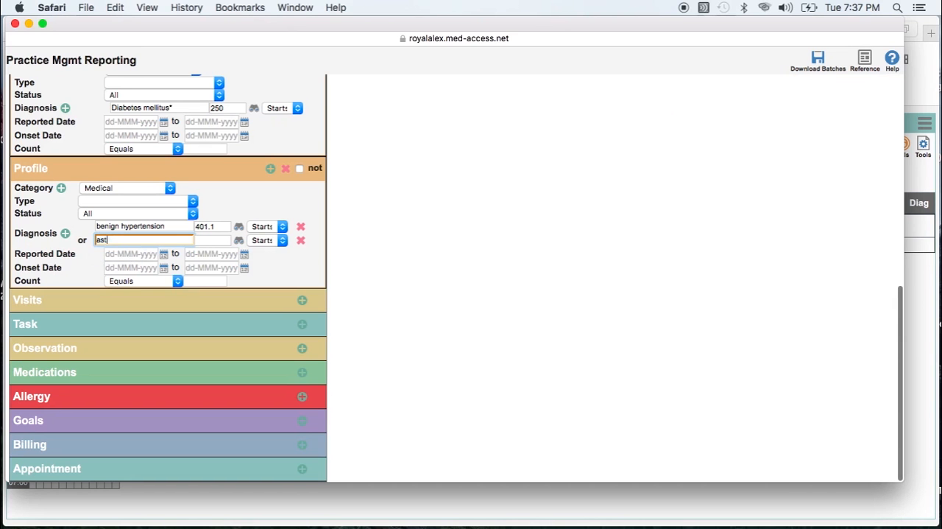
pyautogui.write('hma')
pyautogui.press('Return')
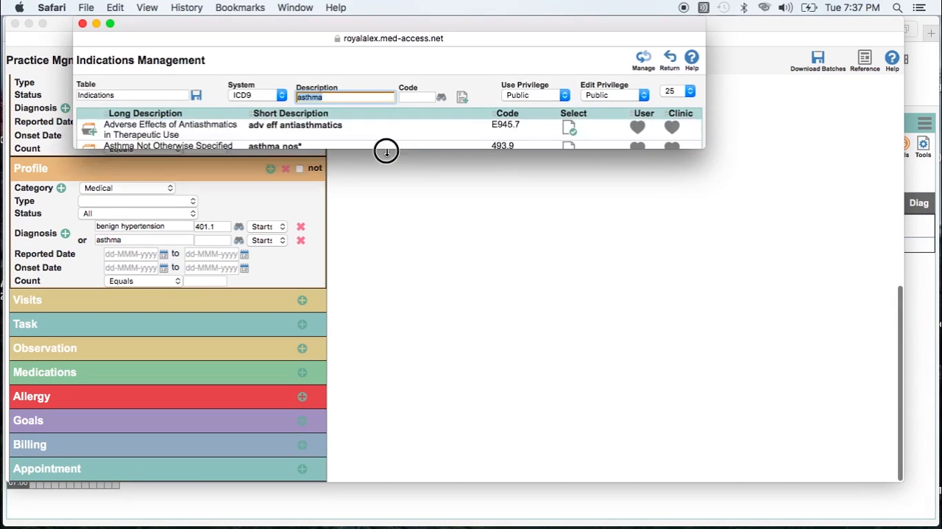
pyautogui.click(293, 145)
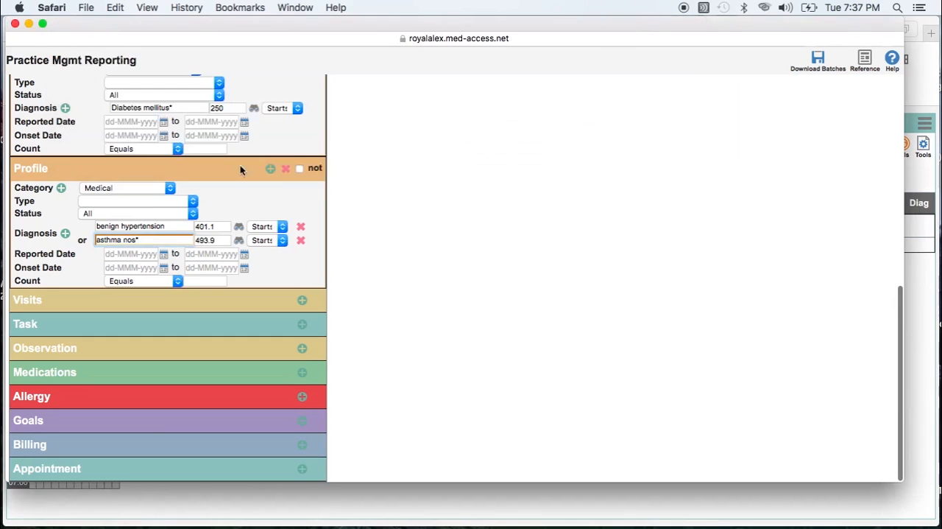
# - Add a third, blank diagnosis row to the second profile and negate that profile with the "not" option
pyautogui.scroll(3, 226, 131)
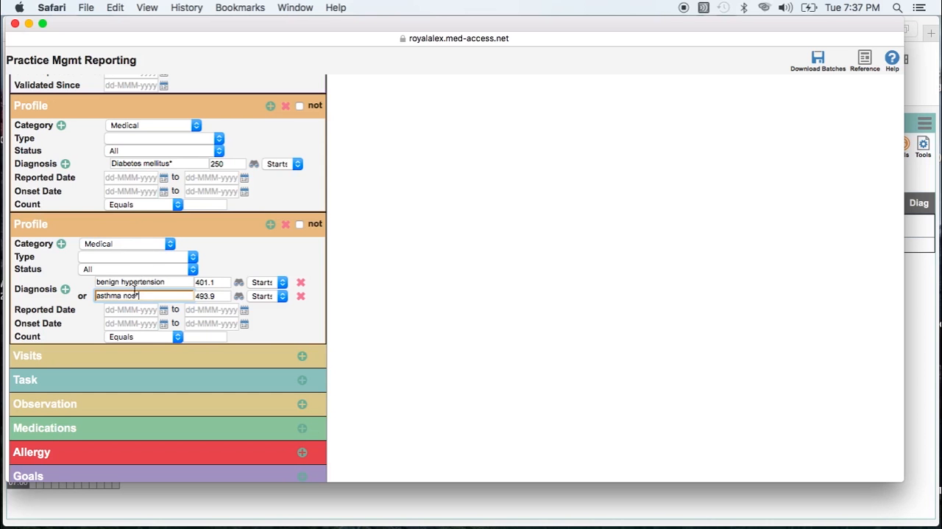
pyautogui.click(67, 293)
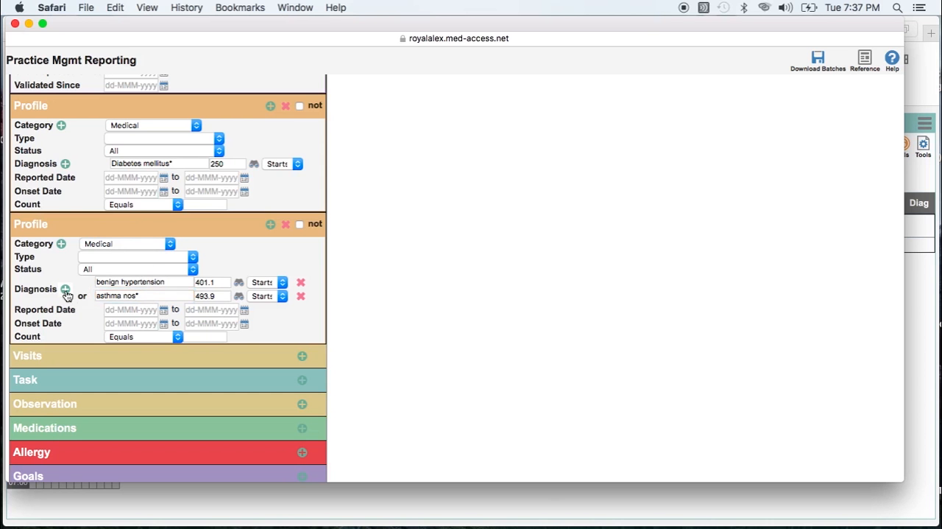
pyautogui.click(66, 290)
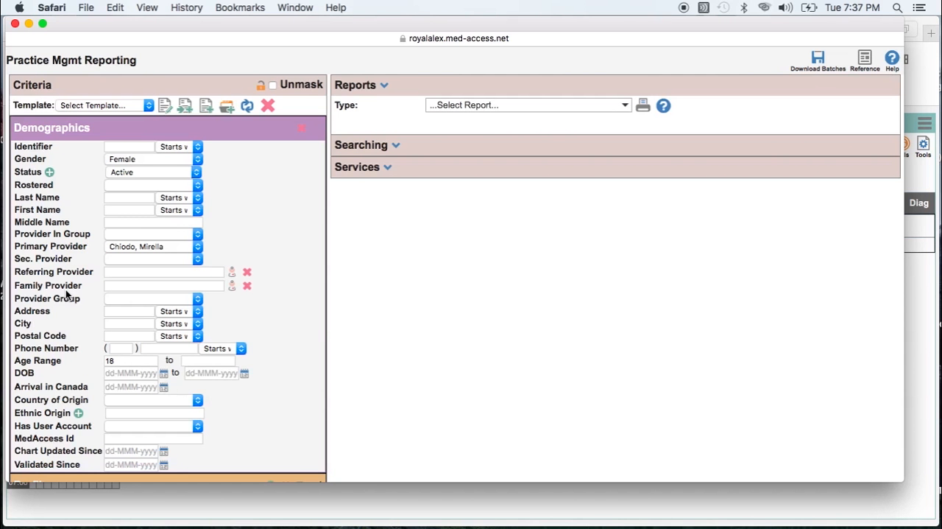
pyautogui.scroll(-10, 66, 295)
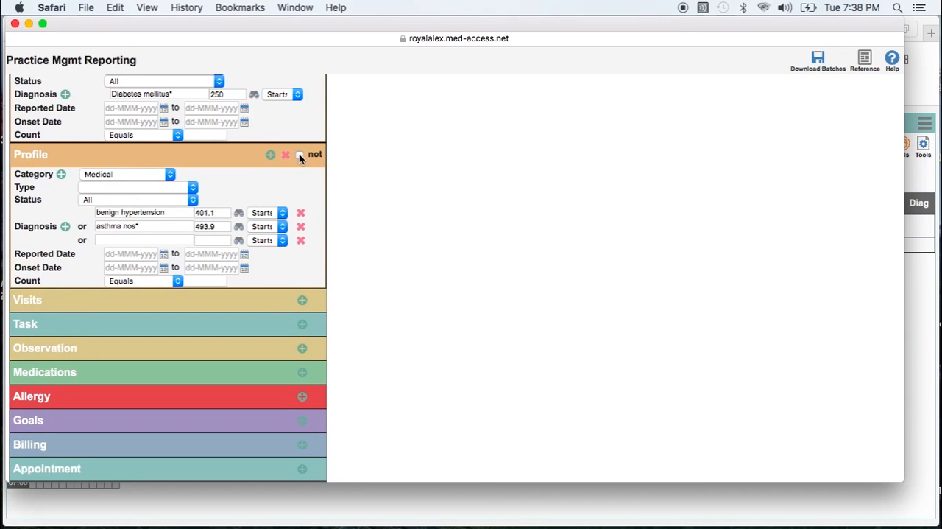
pyautogui.click(300, 156)
pyautogui.scroll(3, 293, 123)
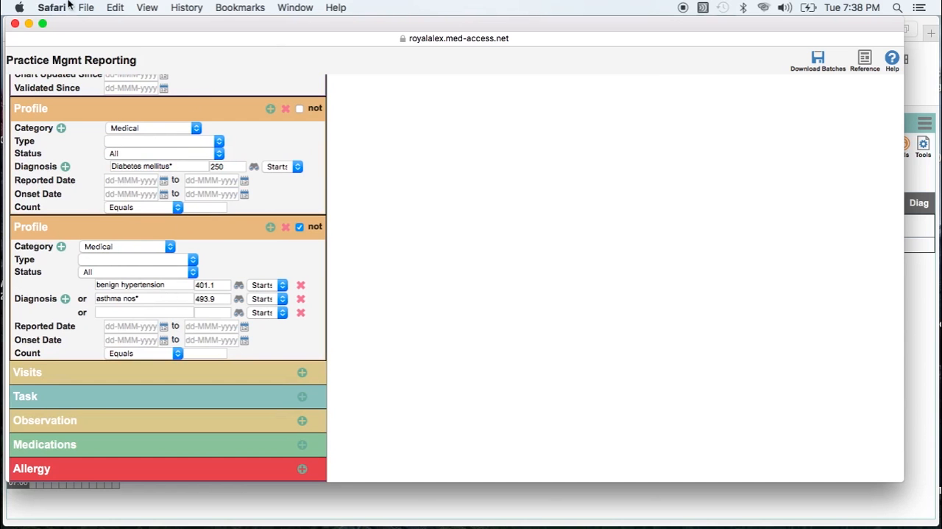
# - Close the reporting window, reopen it with empty criteria, and add the Demographics section
pyautogui.click(15, 24)
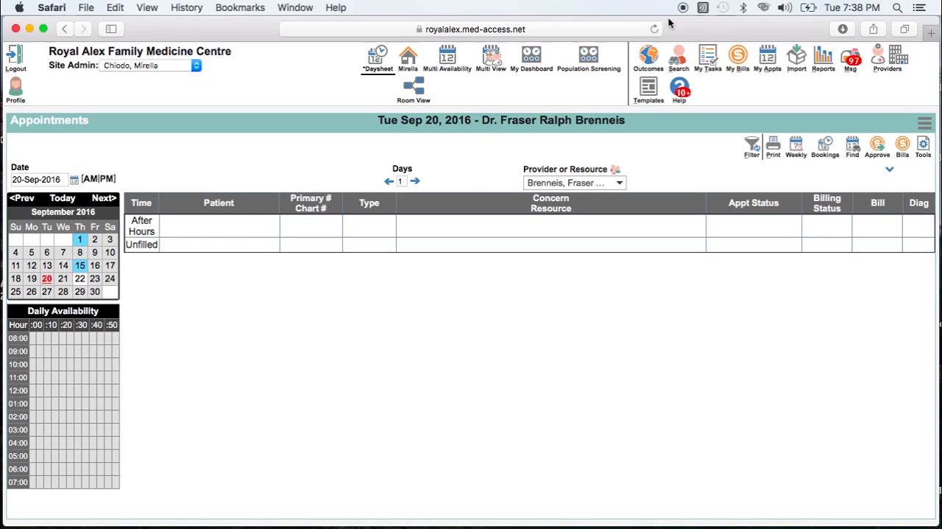
pyautogui.click(823, 61)
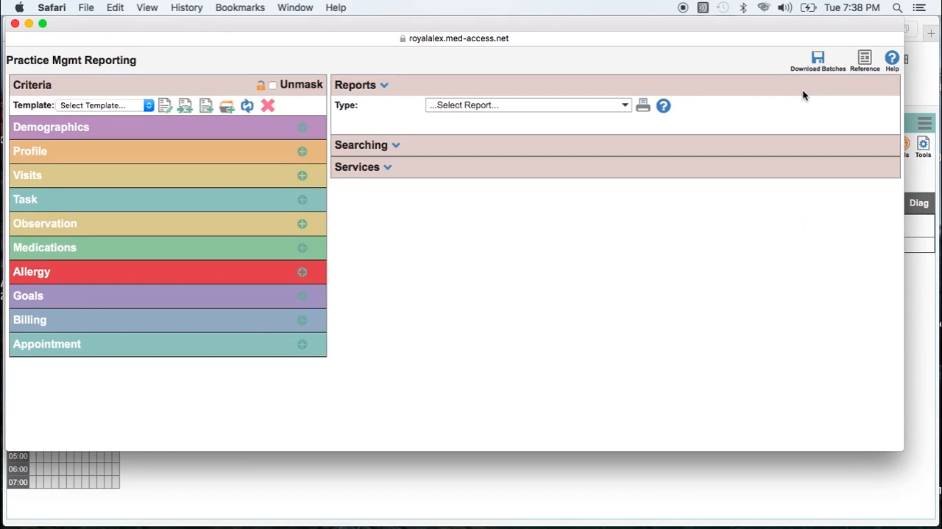
pyautogui.click(302, 128)
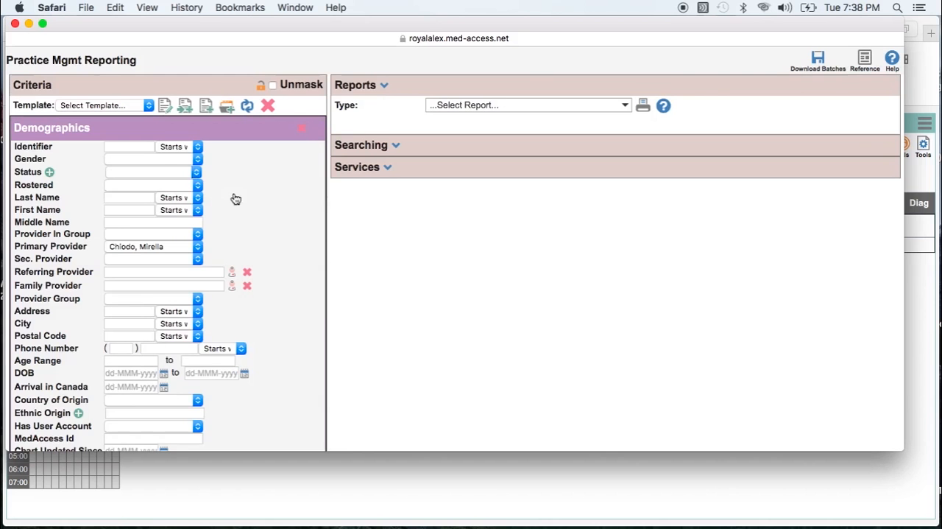
# - Set the Demographics last name criterion to "test" and run a new patient search
pyautogui.click(112, 198)
pyautogui.write('test')
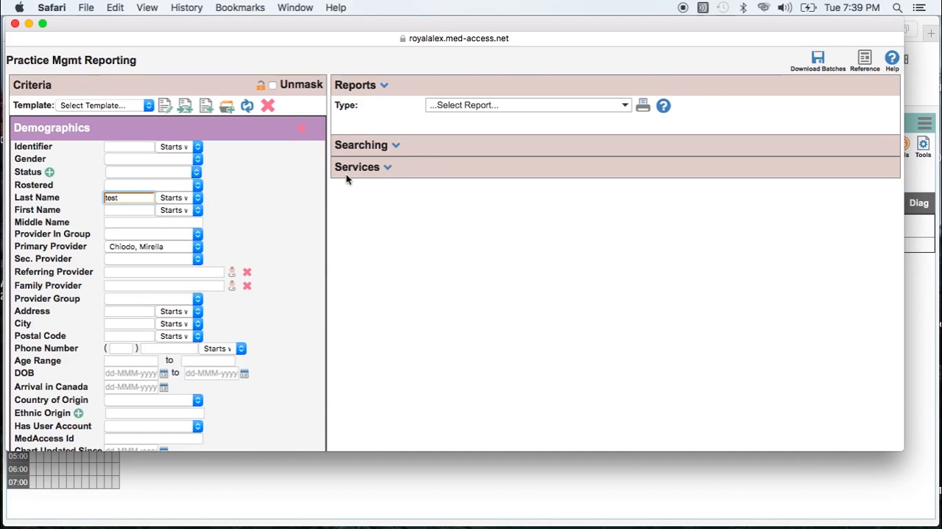
pyautogui.click(396, 146)
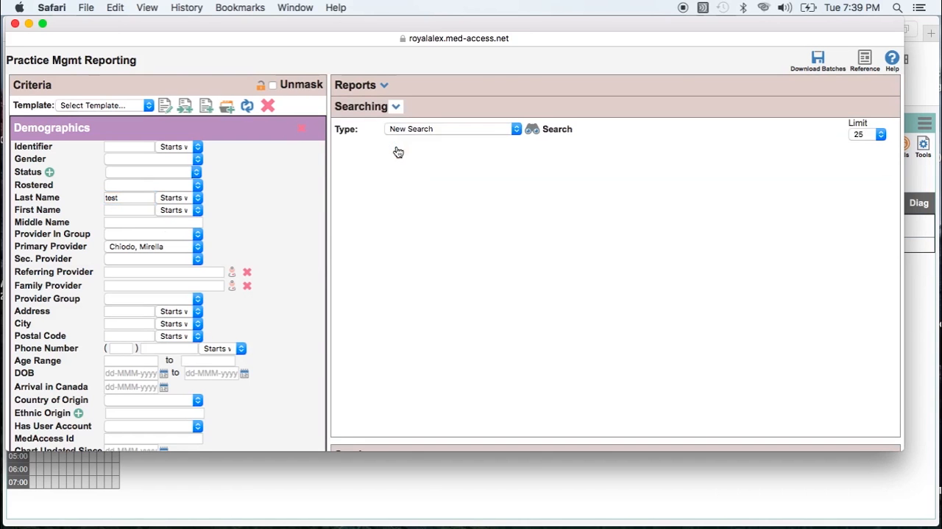
pyautogui.click(563, 131)
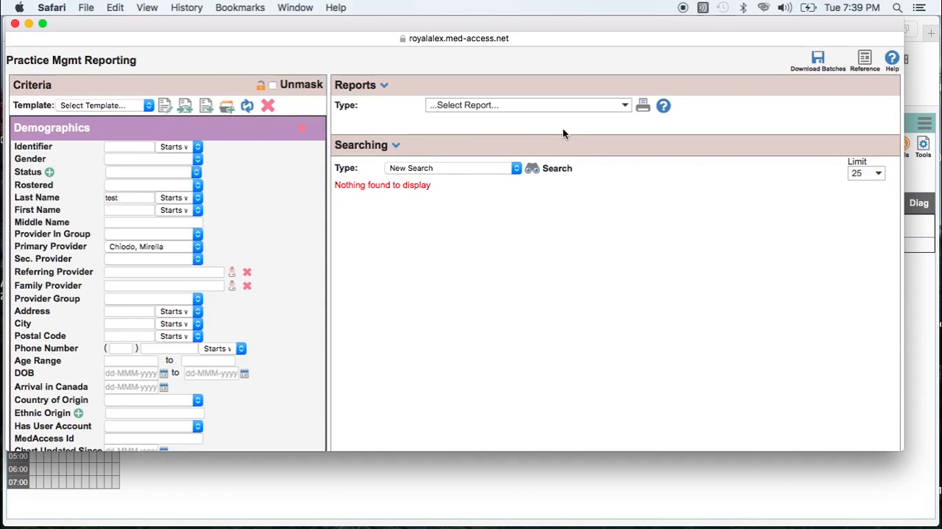
# - Set the Demographics primary provider to Unassigned and rerun the patient search
pyautogui.click(140, 246)
pyautogui.click(141, 262)
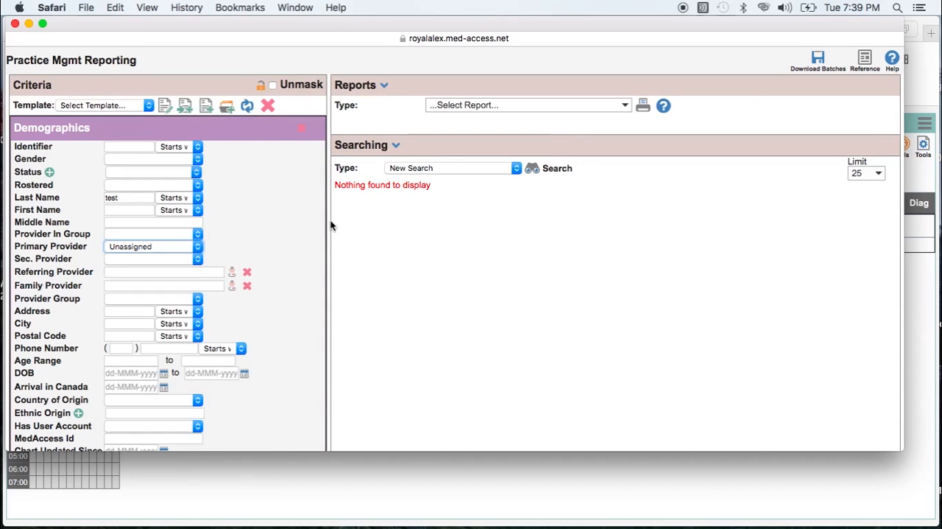
pyautogui.click(558, 169)
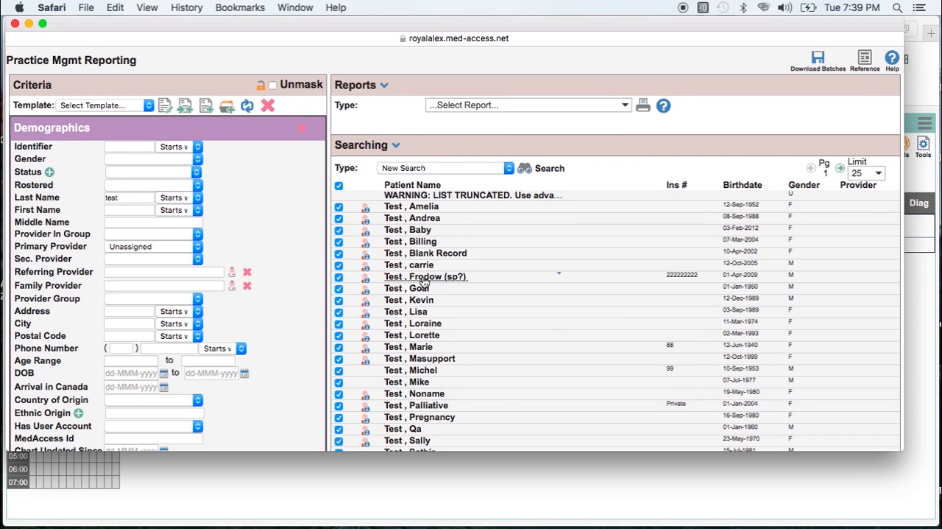
# - Open a test patient's chart from the search results, look over its Recent Visits, and close the chart window
pyautogui.click(424, 283)
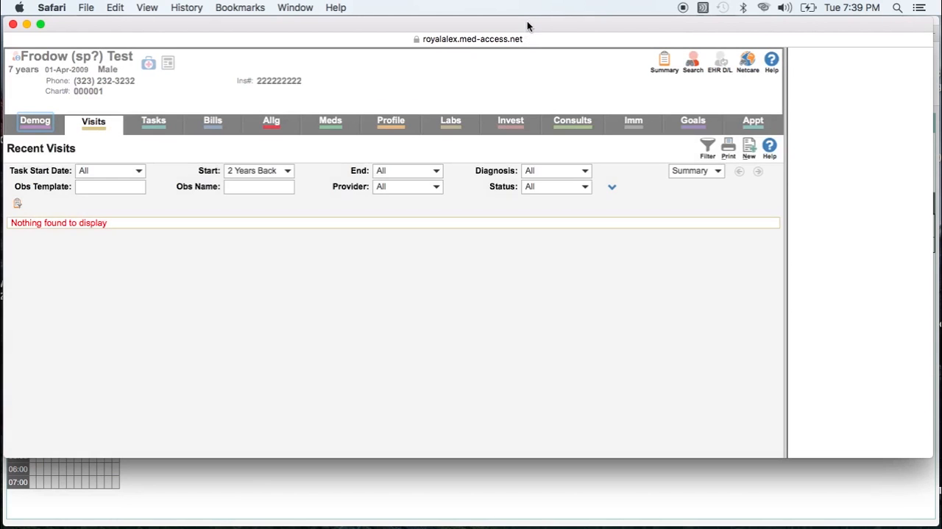
pyautogui.moveTo(525, 22); pyautogui.dragTo(513, 335)
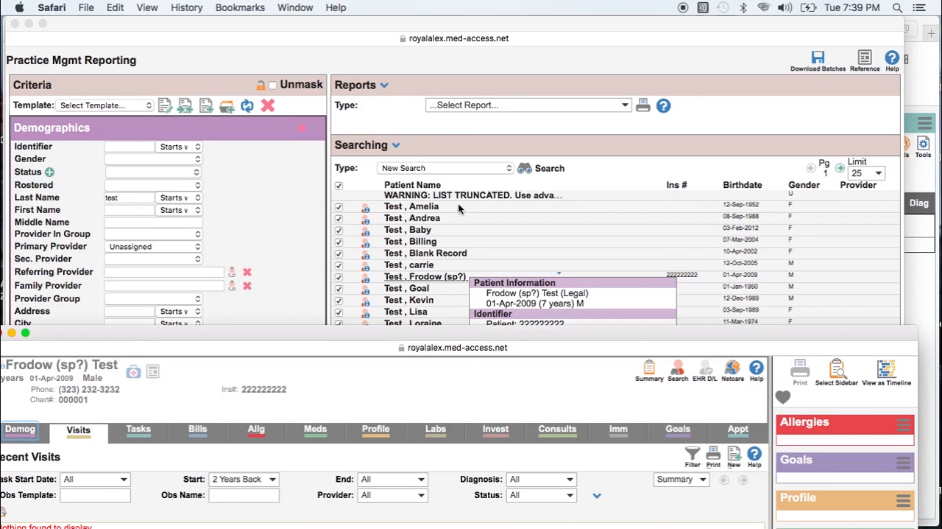
pyautogui.moveTo(385, 333); pyautogui.dragTo(463, 61)
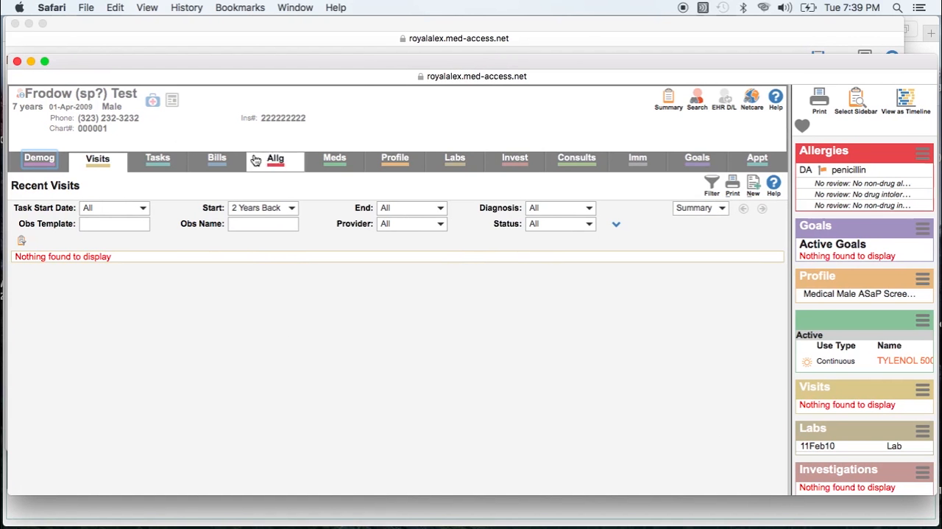
pyautogui.click(17, 62)
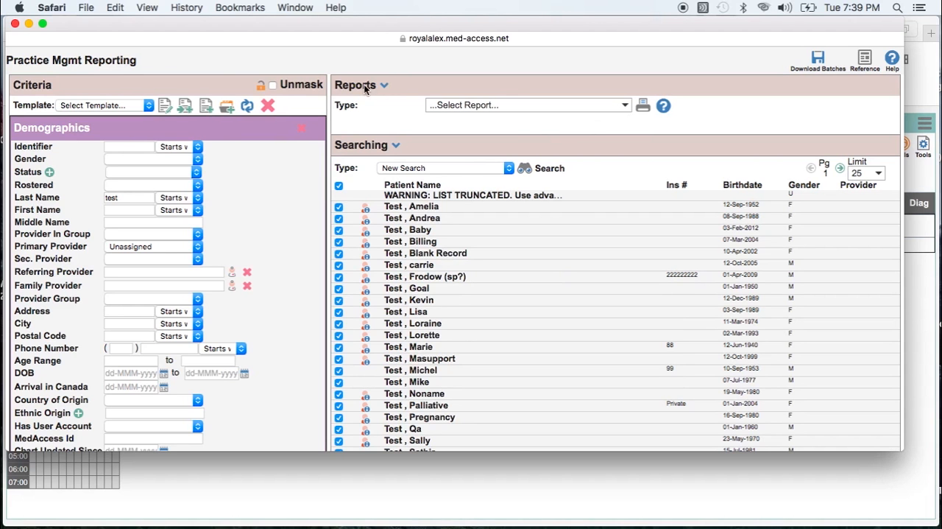
# - Browse the available report types and choose the Patients List report
pyautogui.click(625, 108)
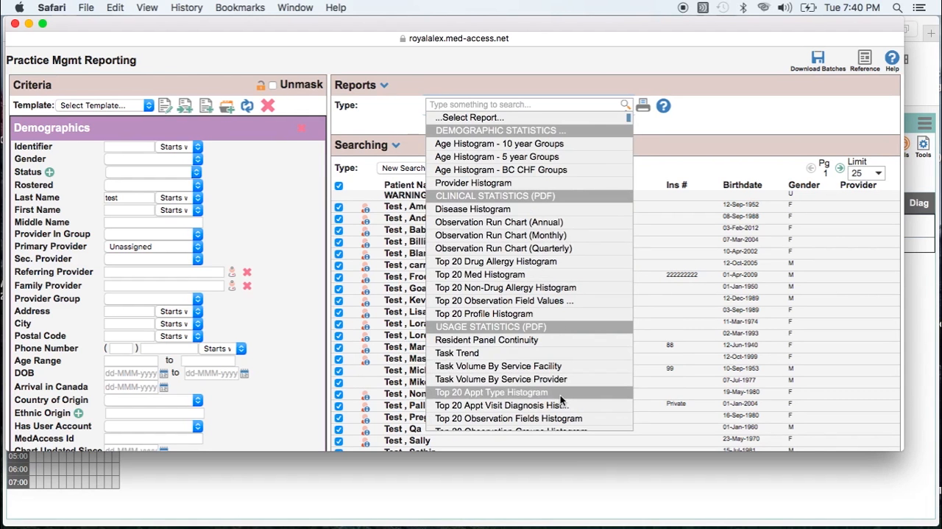
pyautogui.scroll(-10, 561, 395)
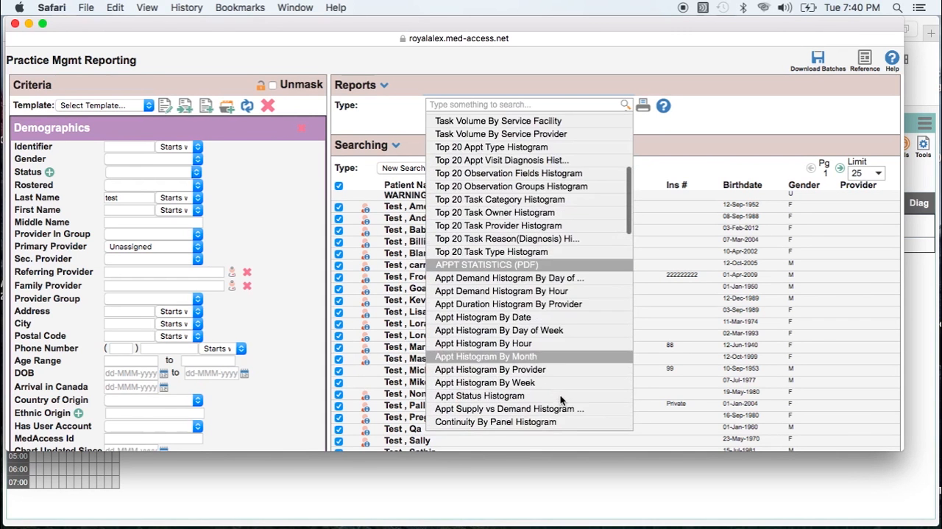
pyautogui.scroll(-5, 560, 395)
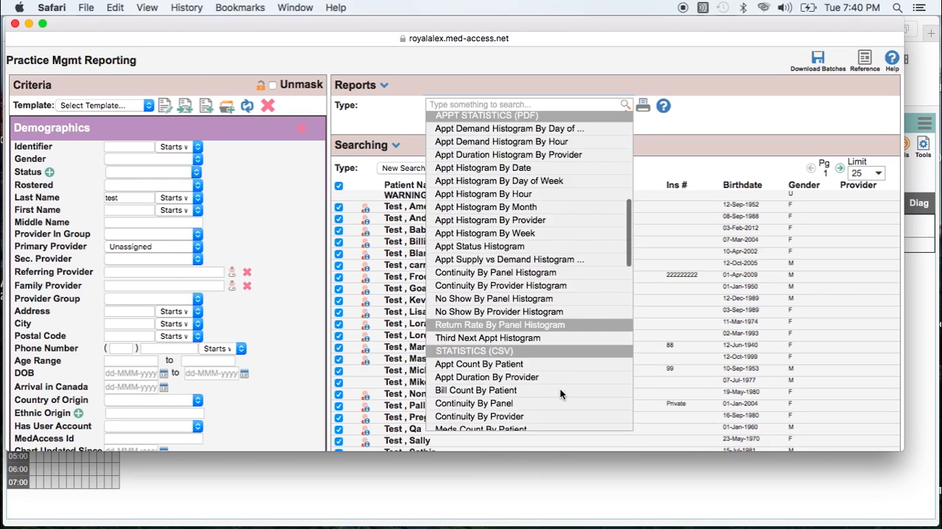
pyautogui.scroll(-7, 560, 395)
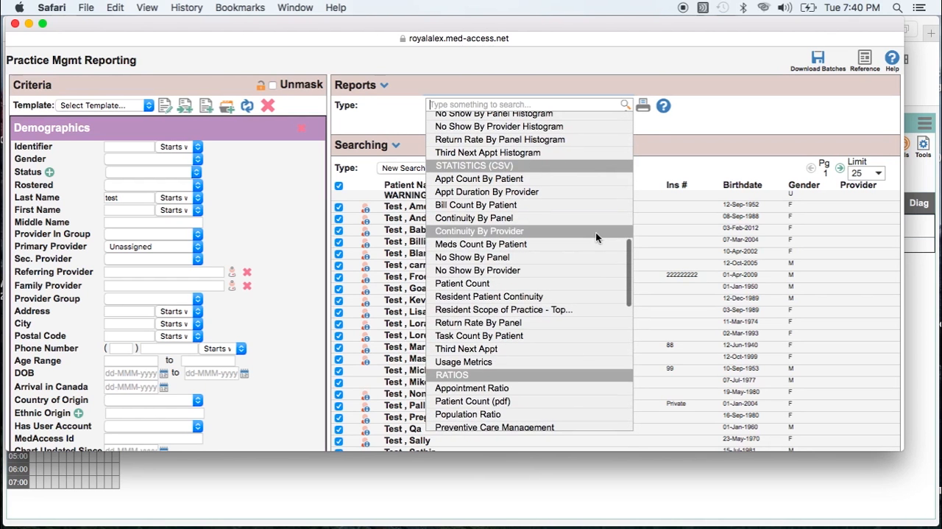
pyautogui.moveTo(628, 254); pyautogui.dragTo(649, 315)
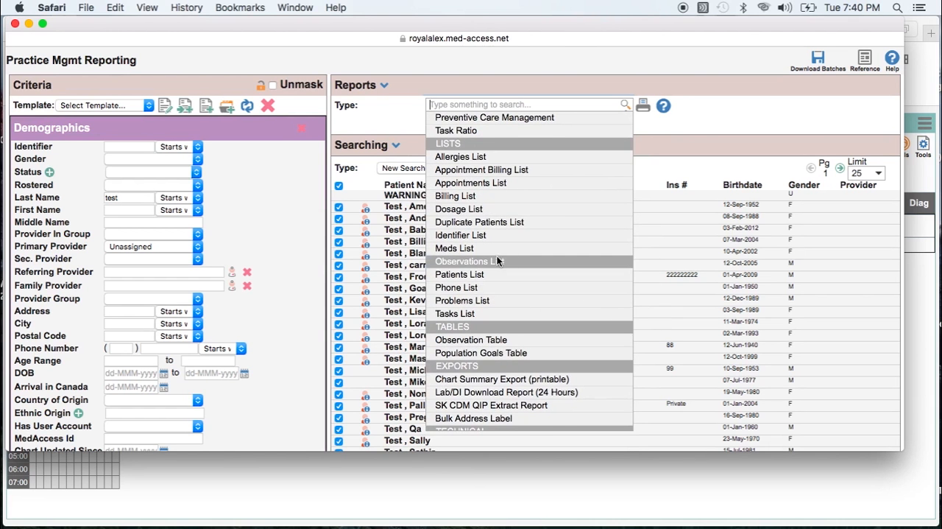
pyautogui.click(477, 279)
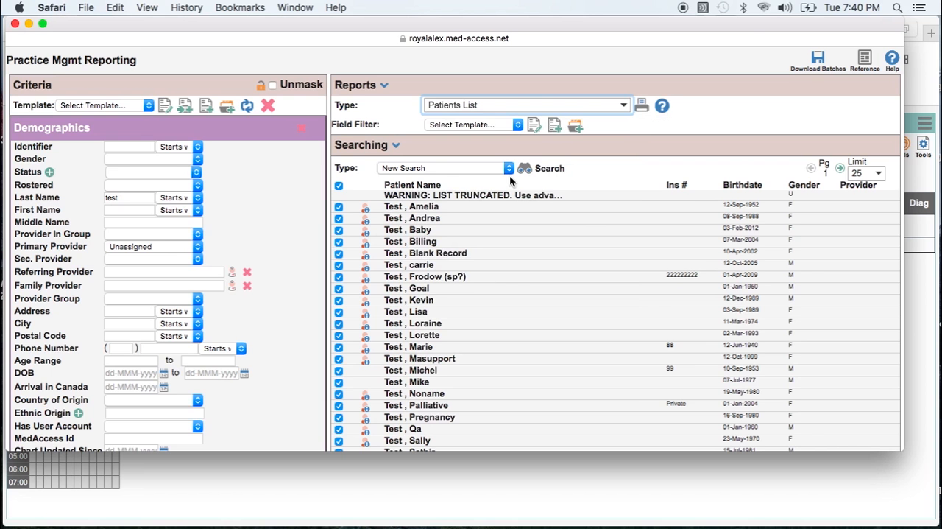
# - Review the remaining patients and the export options below the results, and expand the Services section
pyautogui.scroll(-5, 511, 180)
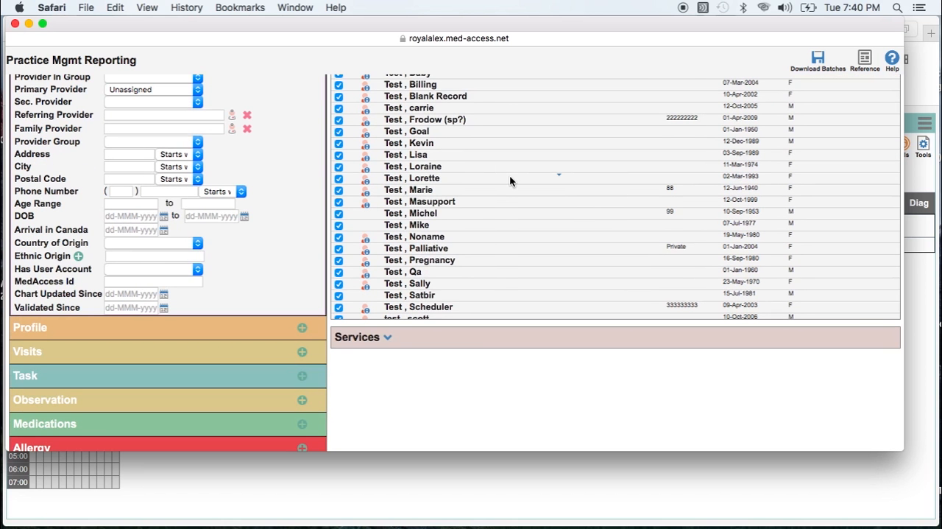
pyautogui.scroll(-3, 510, 177)
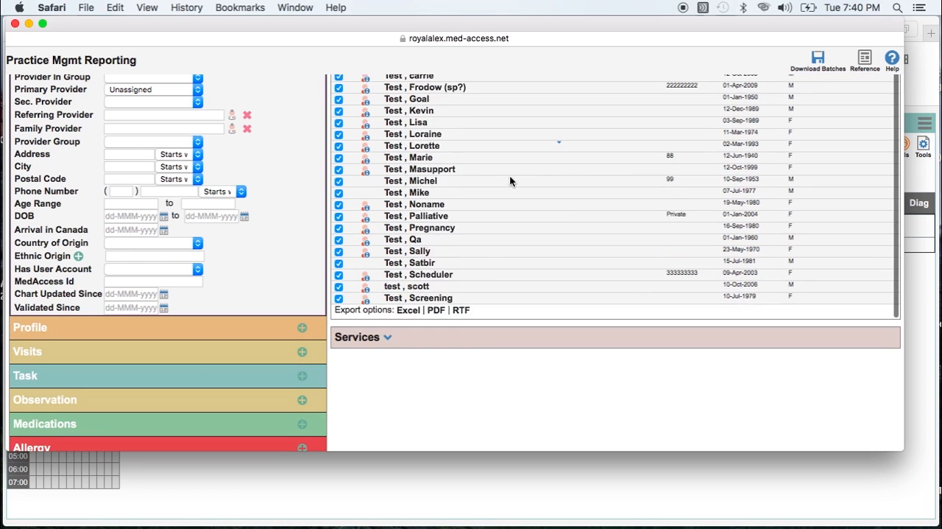
pyautogui.scroll(-3, 509, 181)
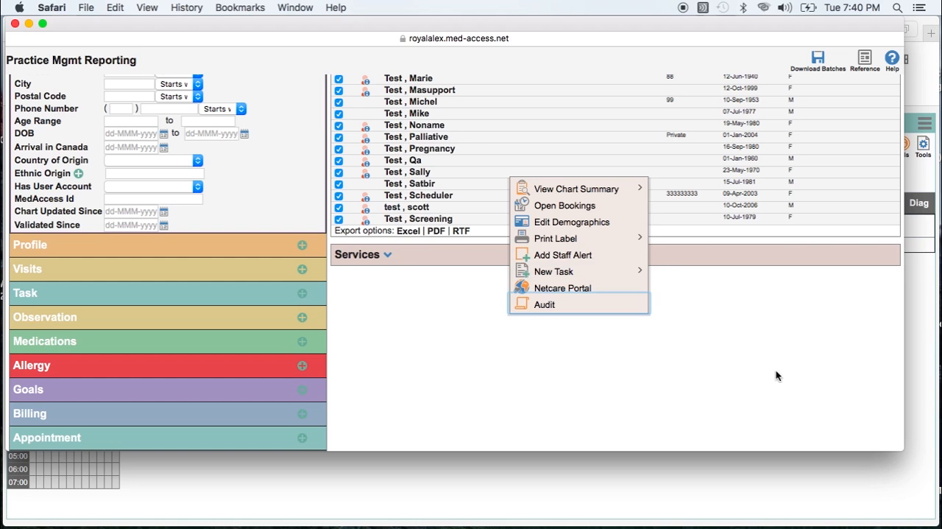
pyautogui.click(389, 258)
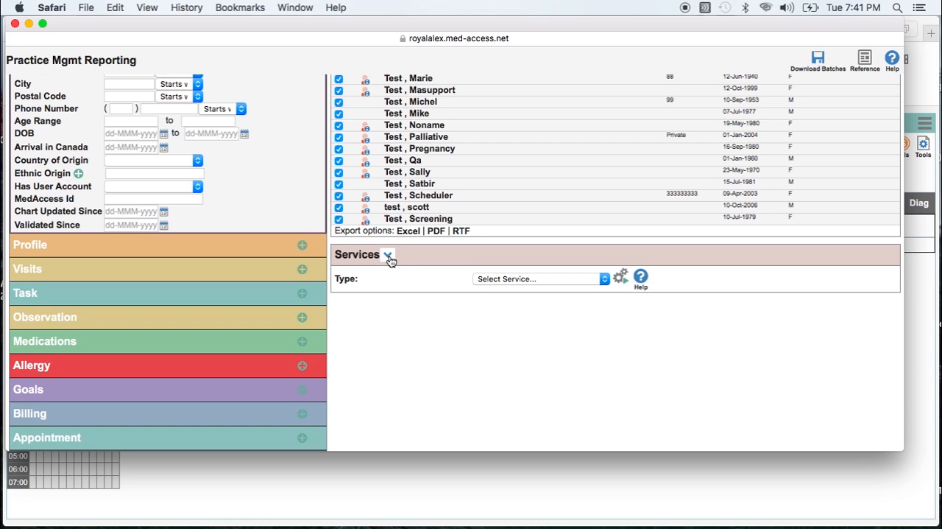
# - Close the reporting window, reopen Reports with empty criteria, and add the Demographics section
pyautogui.click(15, 24)
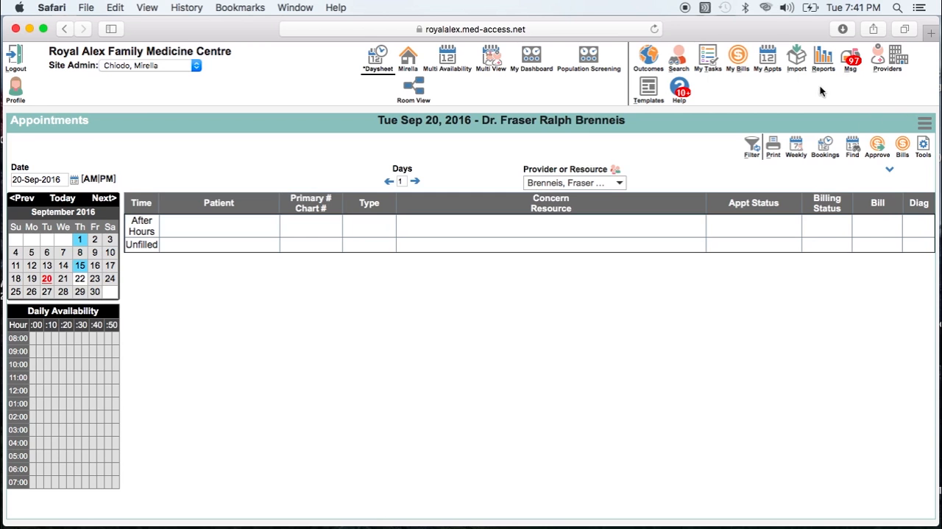
pyautogui.click(825, 59)
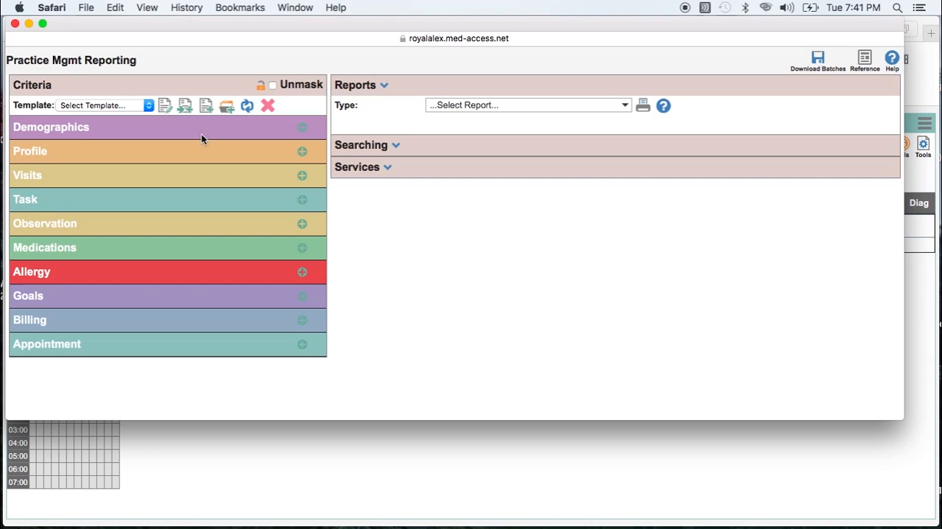
pyautogui.click(301, 128)
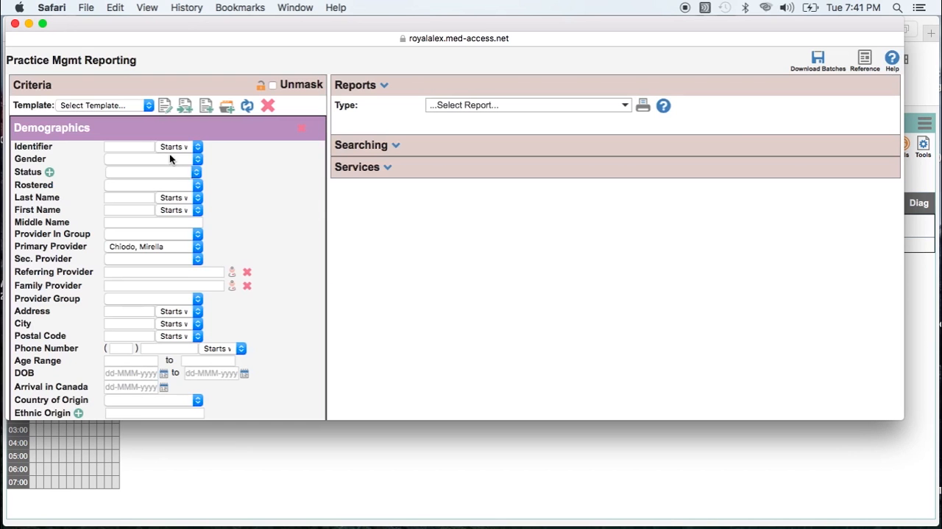
# - Leave the gender criterion blank and set the Demographics status to Active
pyautogui.click(169, 159)
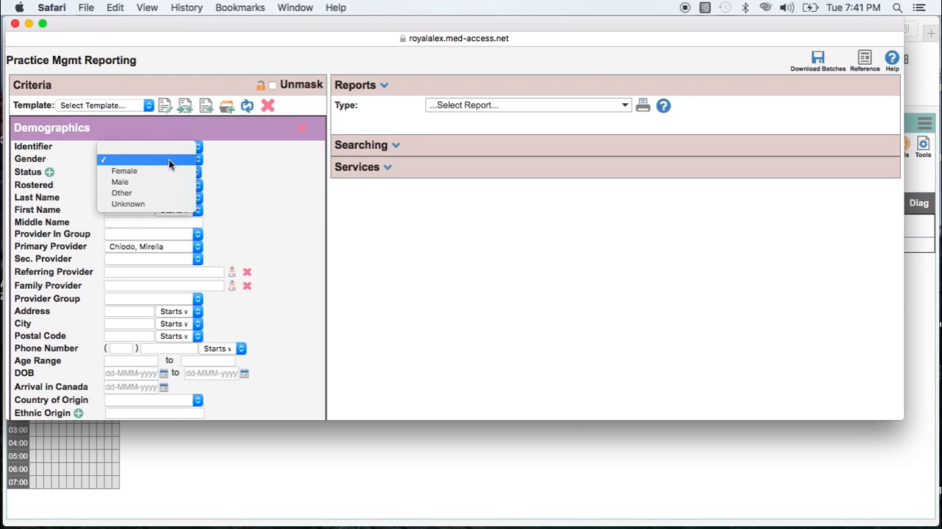
pyautogui.click(166, 159)
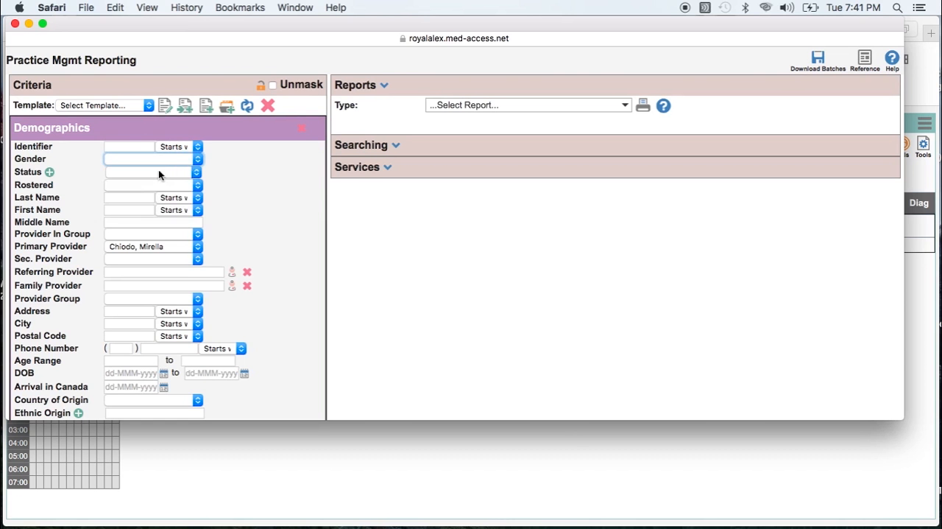
pyautogui.click(158, 171)
pyautogui.click(155, 184)
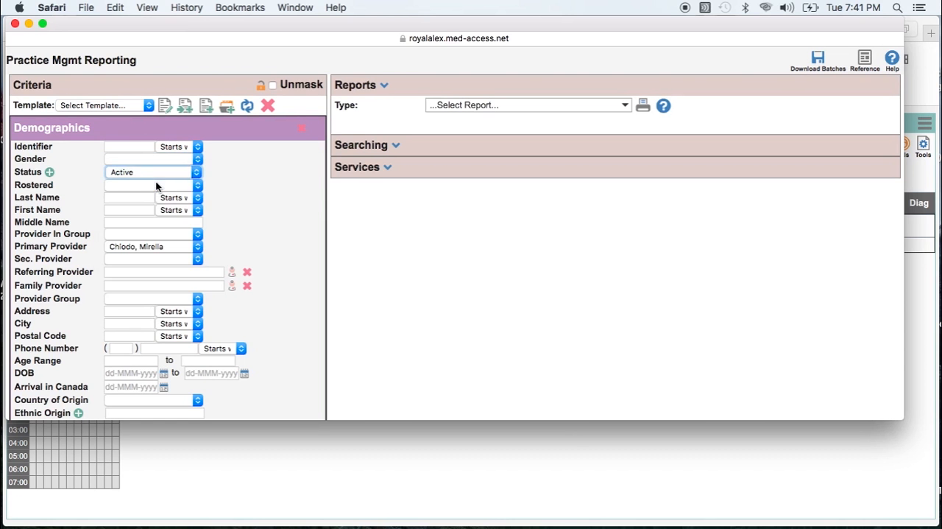
# - Add the Appointment section to the criteria and set its status to Exclude Cancellations
pyautogui.scroll(-5, 155, 184)
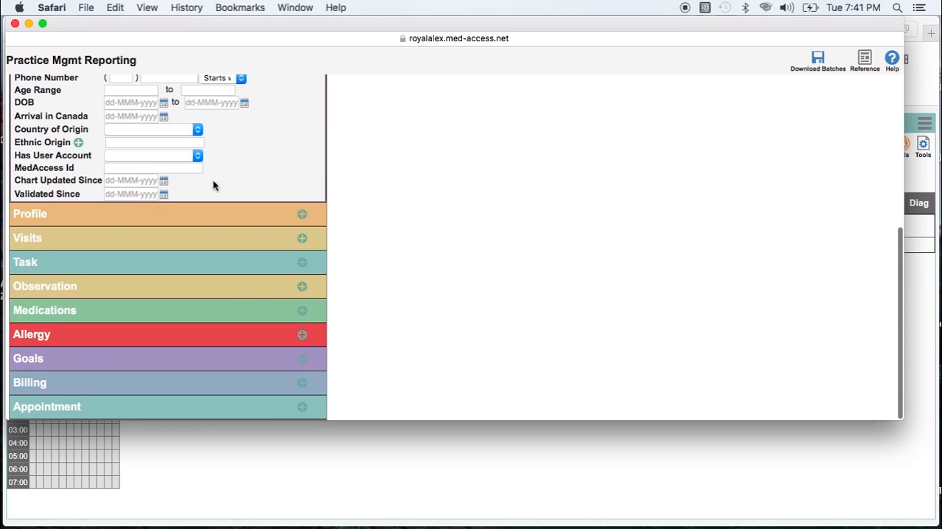
pyautogui.click(302, 408)
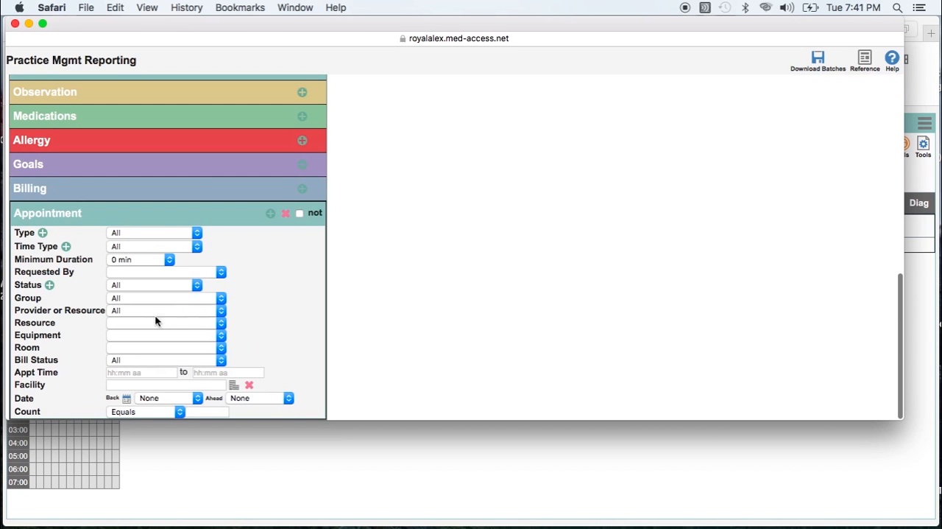
pyautogui.click(160, 285)
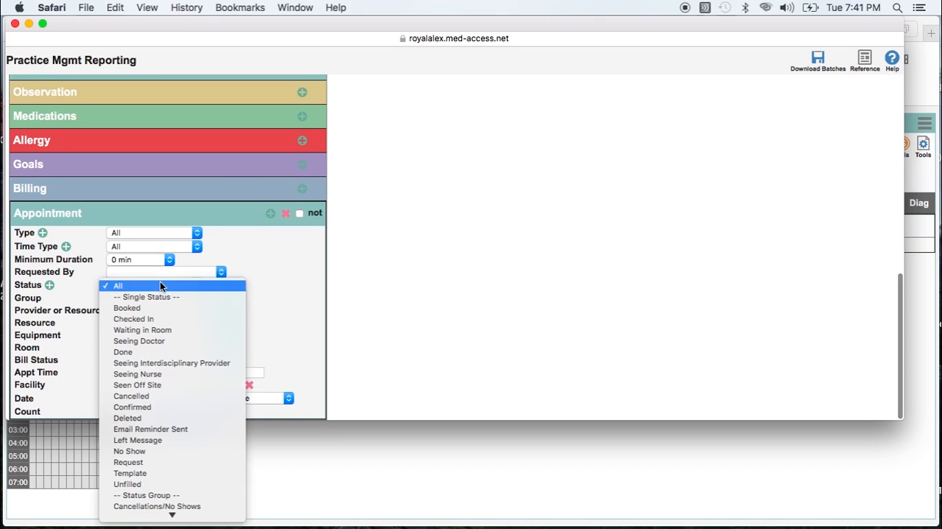
pyautogui.moveTo(172, 518)
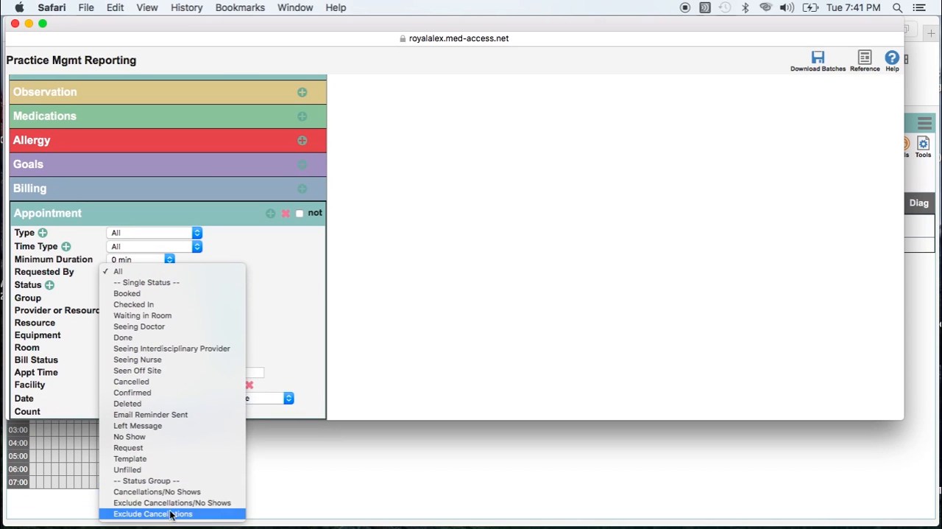
pyautogui.click(169, 513)
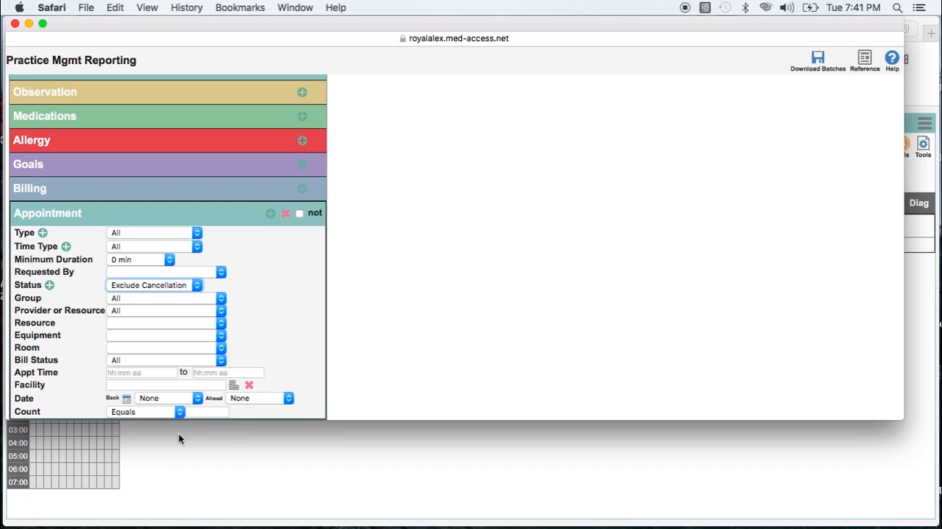
# - Choose a look-back period for the appointment date and negate the Appointment criteria with the "not" option
pyautogui.click(196, 398)
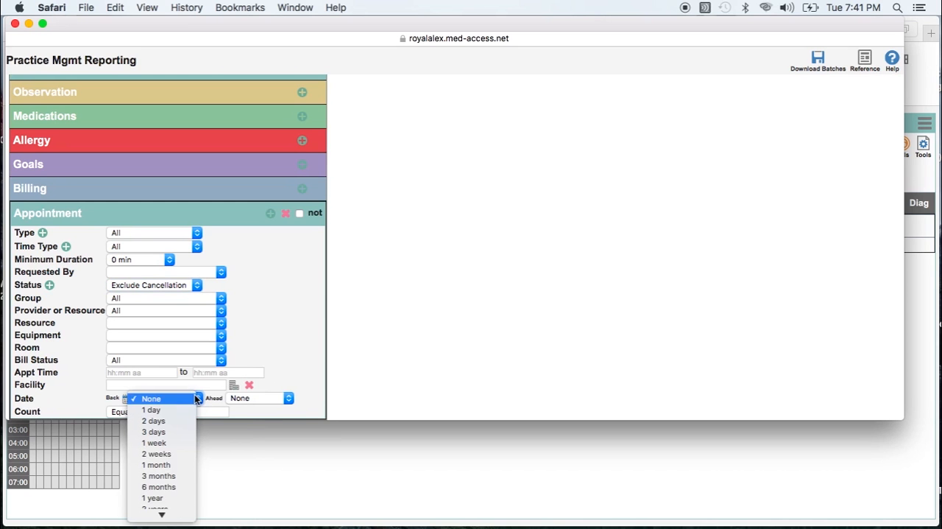
pyautogui.click(179, 481)
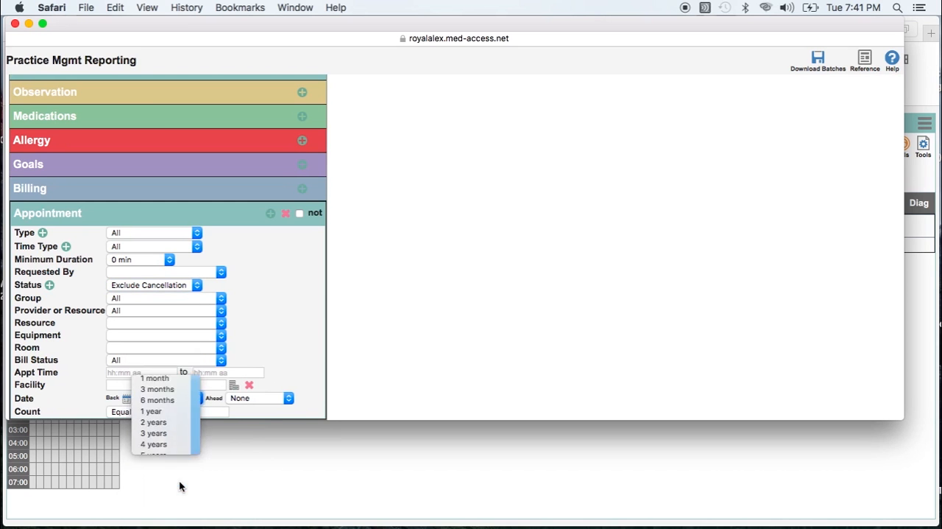
pyautogui.click(299, 213)
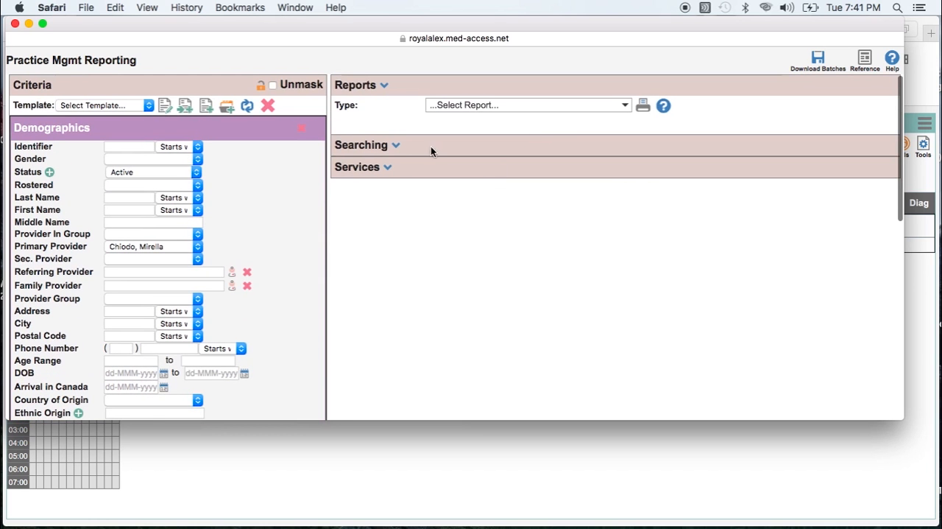
# - Choose the Apply Demographics service with the status Inactive, and look over the other service types
pyautogui.click(386, 168)
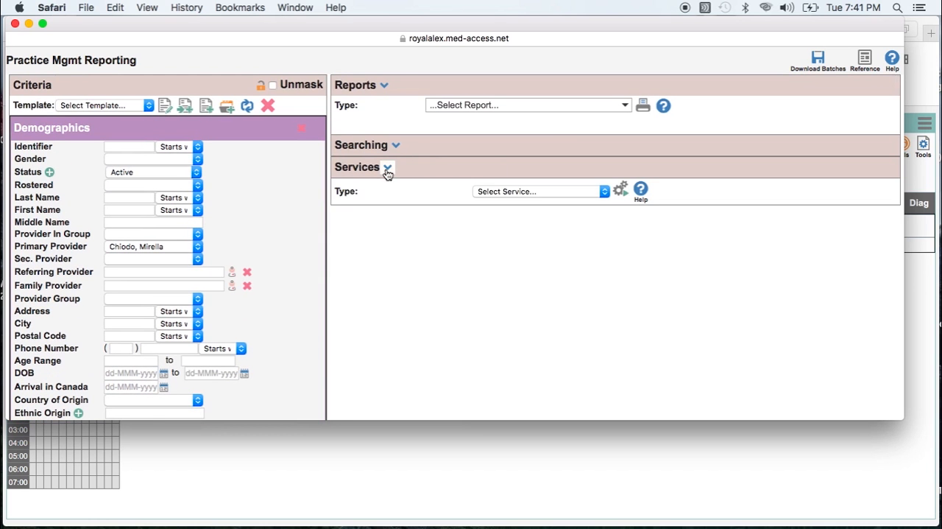
pyautogui.click(577, 190)
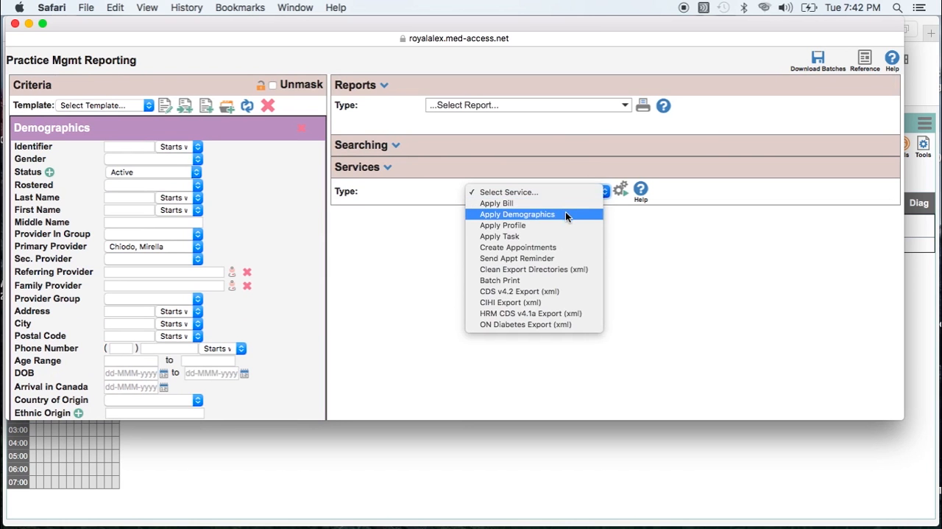
pyautogui.click(565, 214)
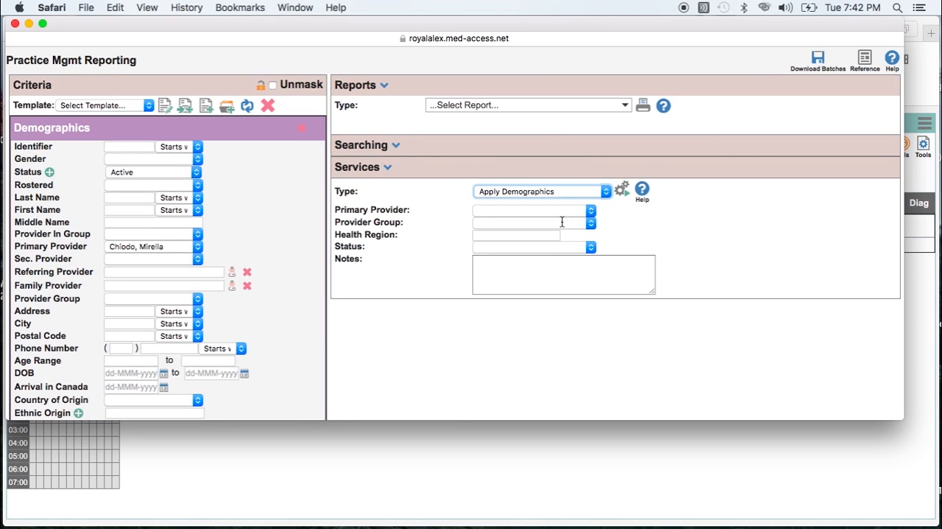
pyautogui.click(520, 248)
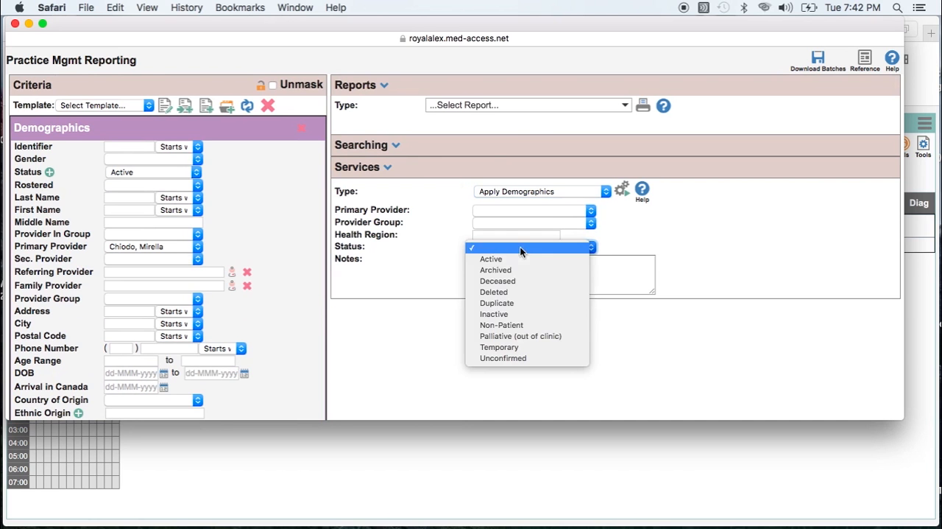
pyautogui.click(516, 315)
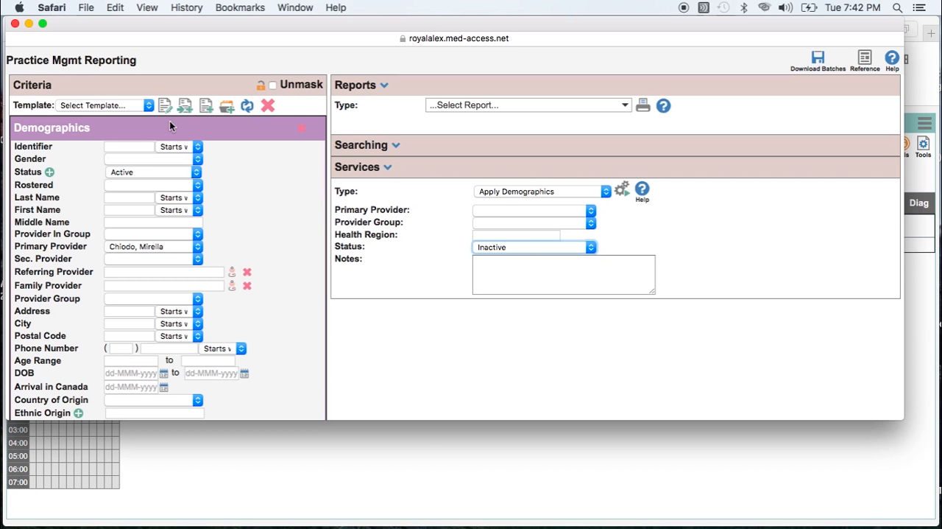
pyautogui.click(521, 192)
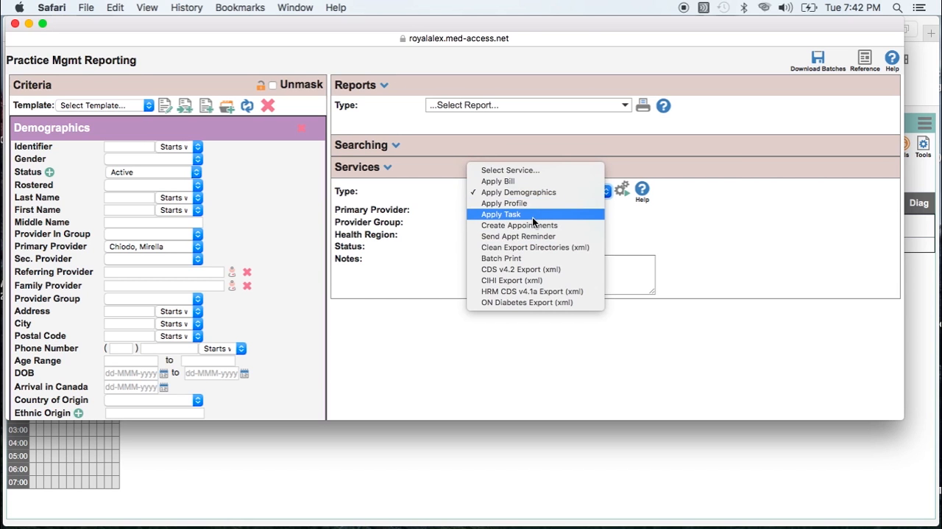
pyautogui.click(677, 223)
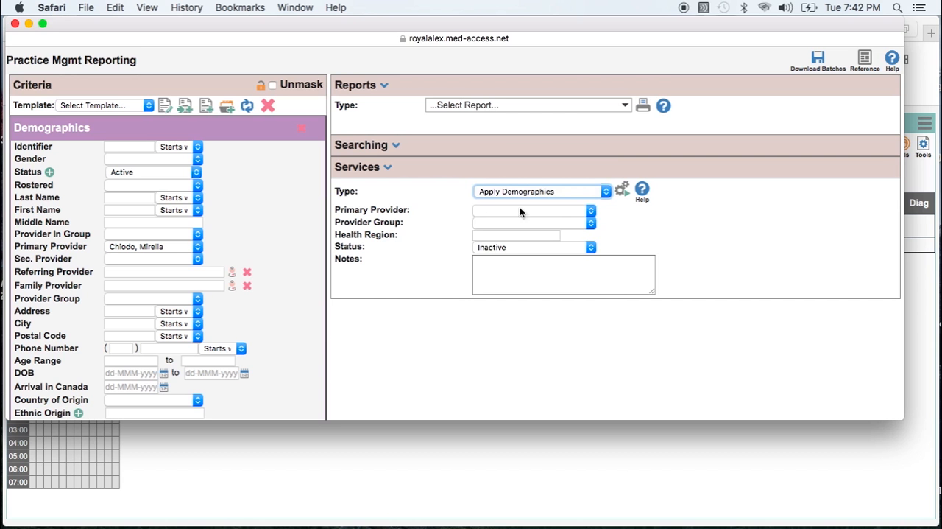
# - Start a new report with empty criteria and add the Profile section with category Medical
pyautogui.click(15, 24)
pyautogui.click(822, 63)
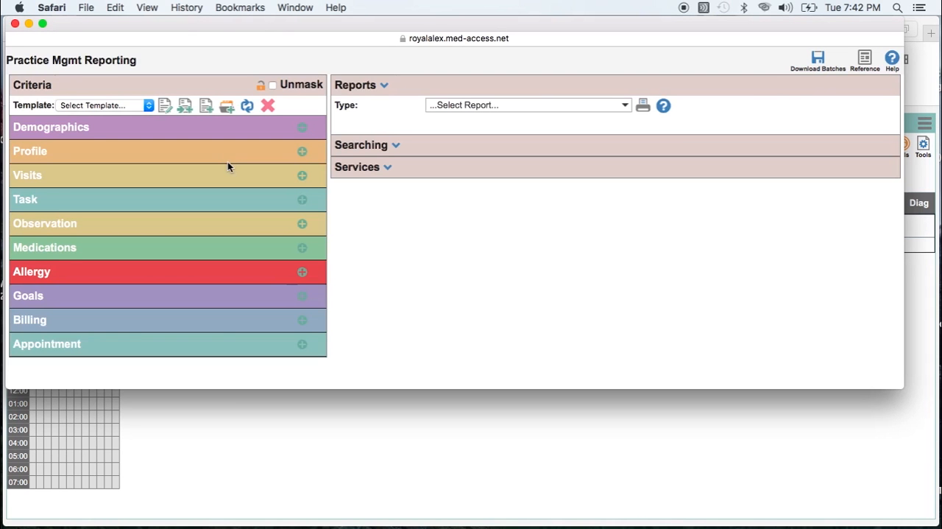
pyautogui.click(303, 152)
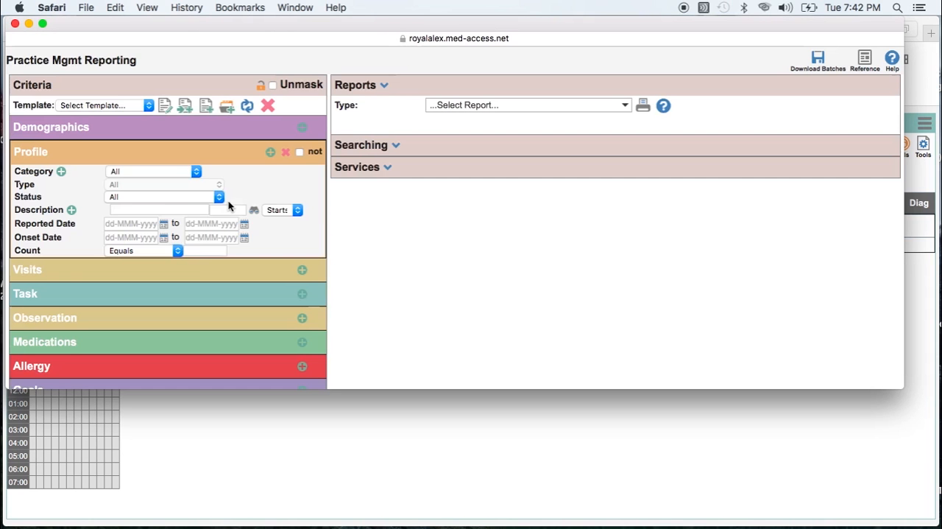
pyautogui.click(173, 173)
pyautogui.click(164, 202)
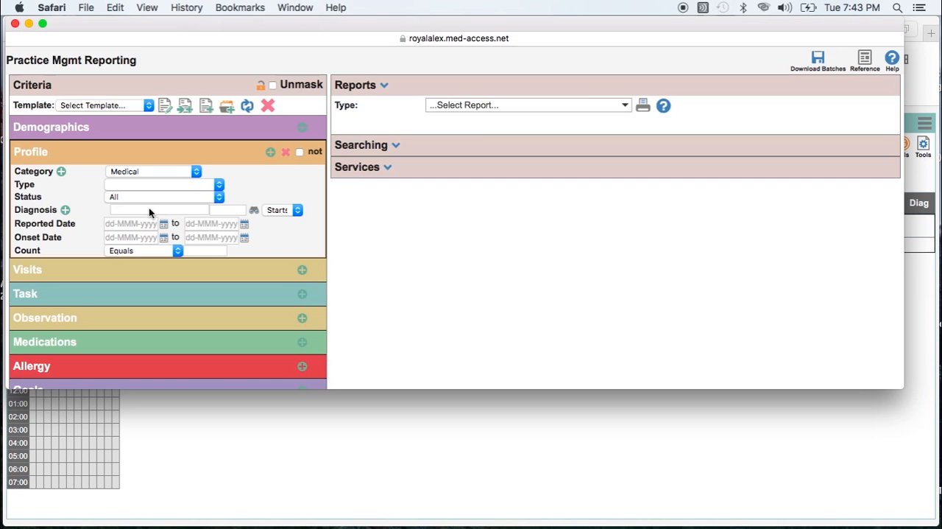
# - Look up "diabetes" for the Profile diagnosis and select the Diabetes mellitus entry with code 250
pyautogui.click(146, 211)
pyautogui.write('diabetes')
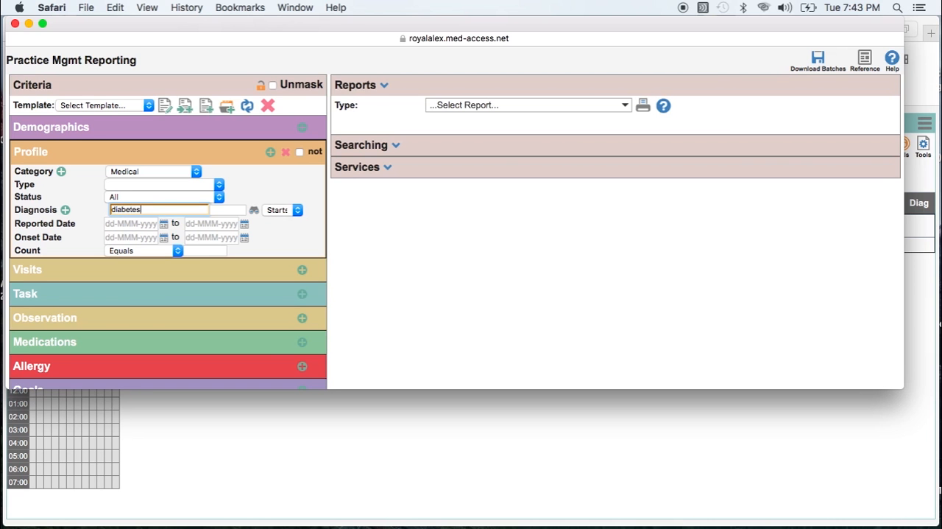
pyautogui.press('Return')
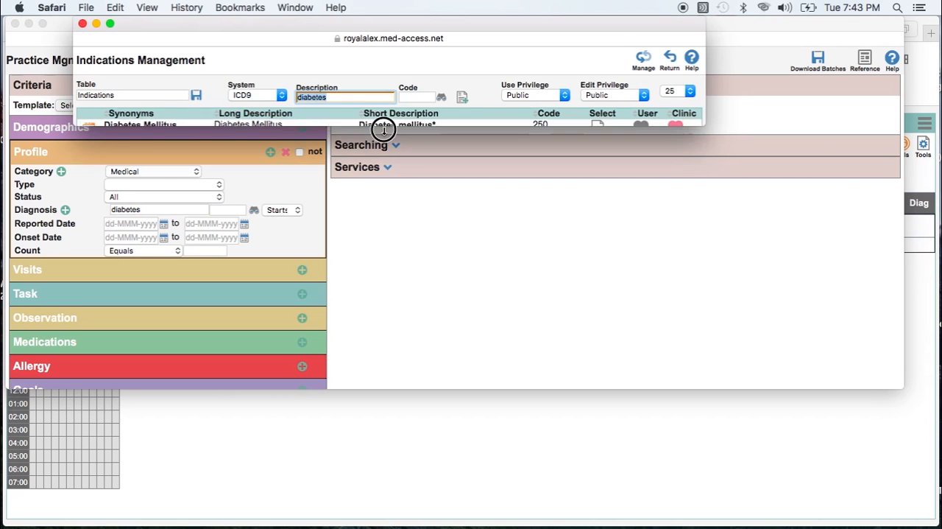
pyautogui.click(382, 125)
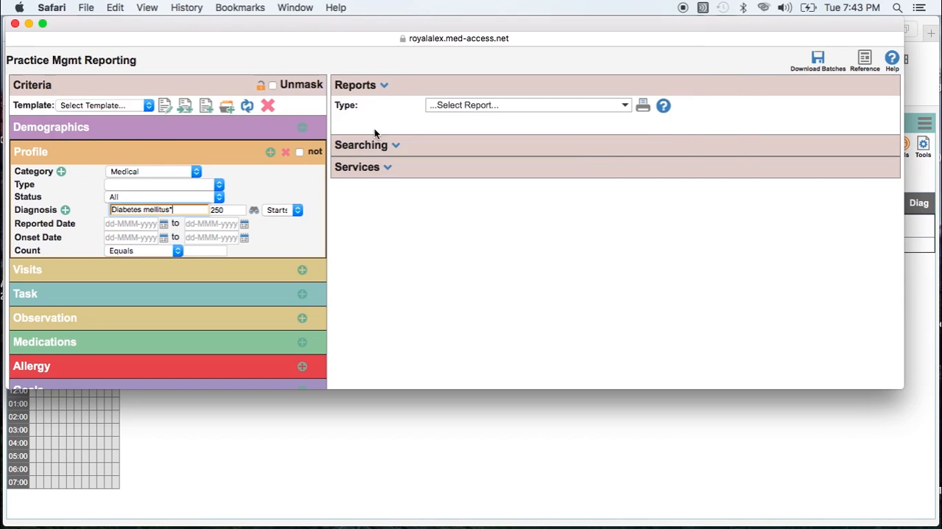
# - Add the Appointment section to the criteria and negate it with the "not" option
pyautogui.scroll(-3, 256, 231)
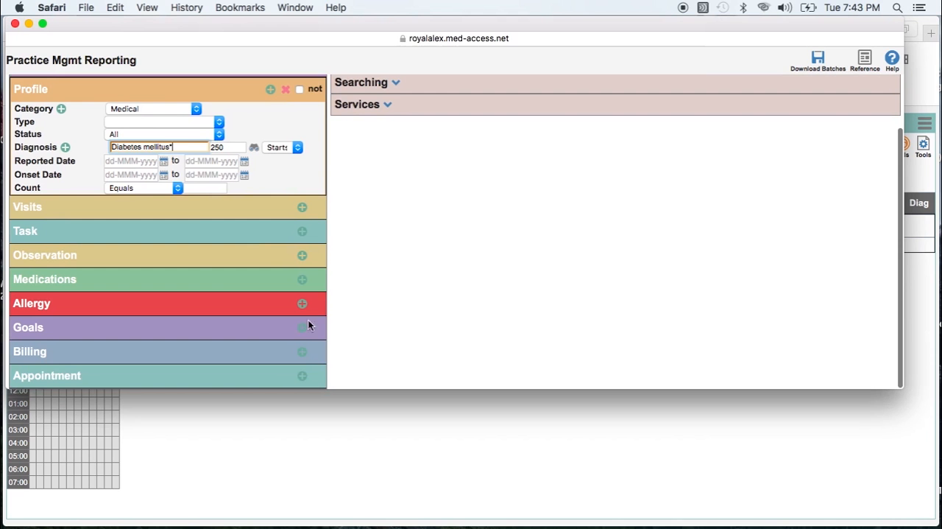
pyautogui.click(303, 376)
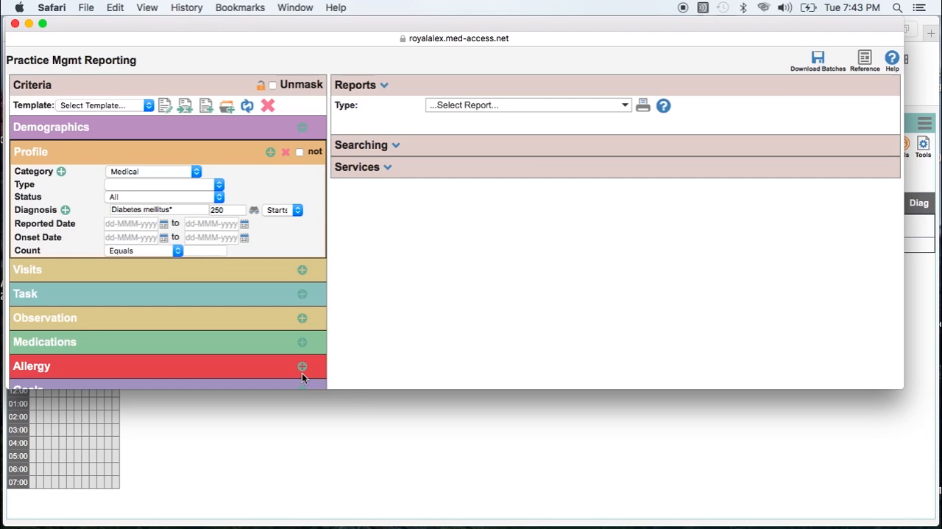
pyautogui.scroll(-5, 302, 377)
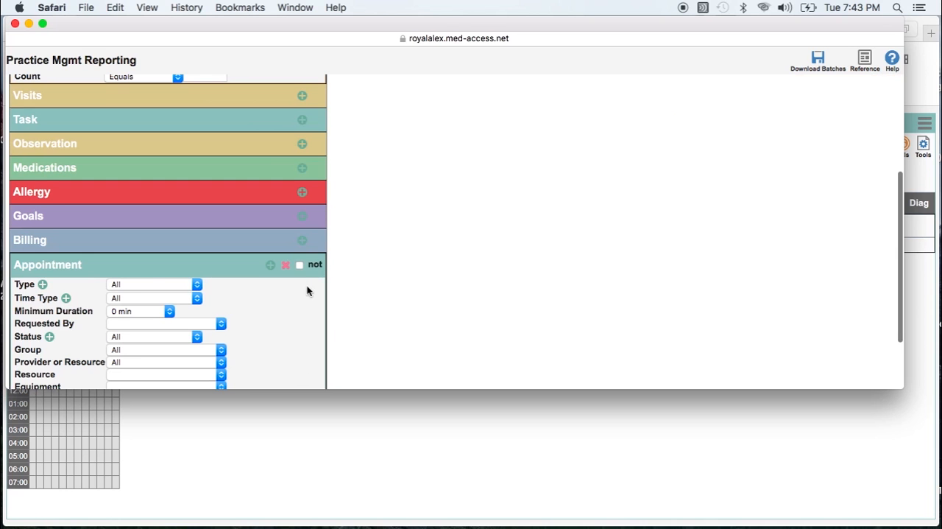
pyautogui.click(300, 265)
pyautogui.scroll(-2, 258, 354)
pyautogui.scroll(-1, 256, 360)
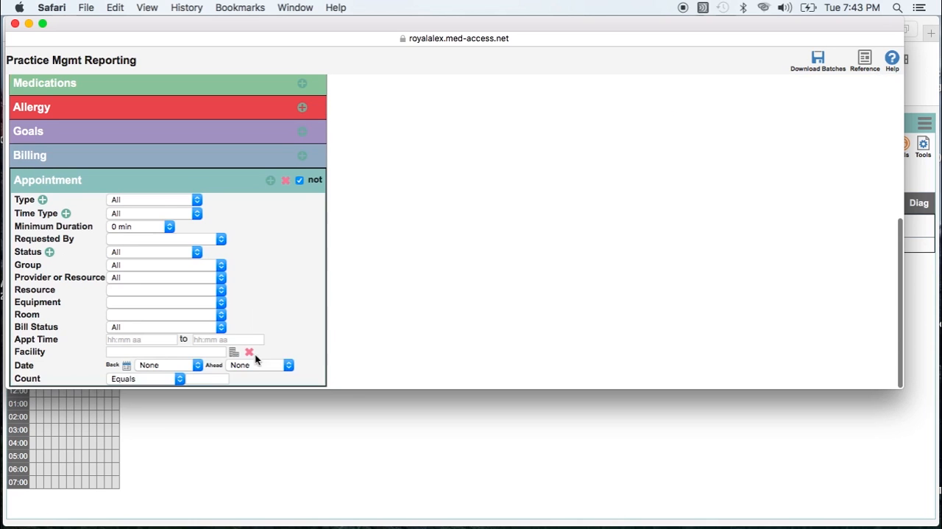
# - Set the appointment date to look back 6 months and the status to Exclude Cancellations/No Shows
pyautogui.click(193, 367)
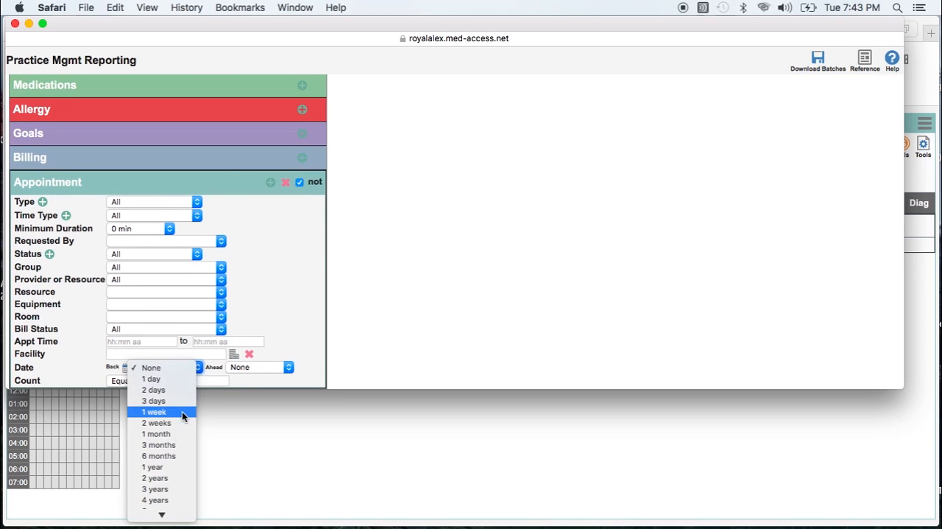
pyautogui.click(183, 455)
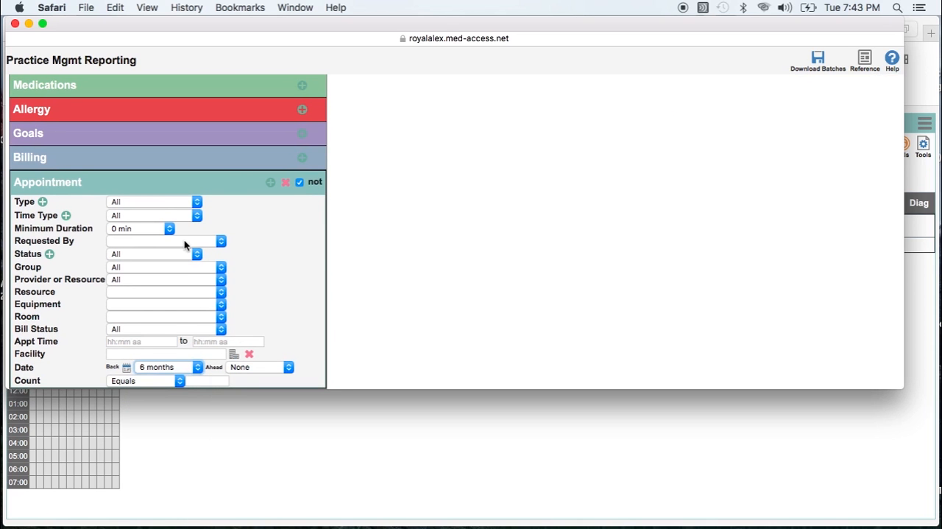
pyautogui.click(134, 255)
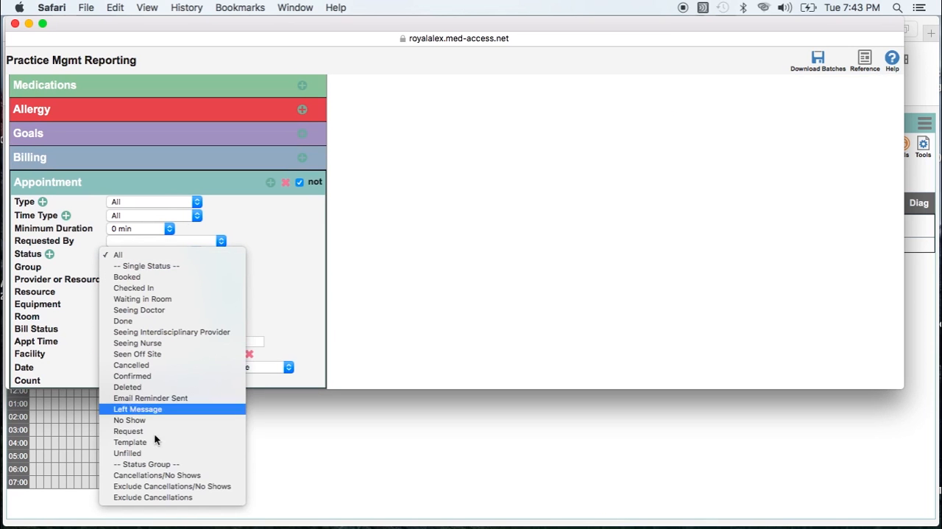
pyautogui.click(163, 486)
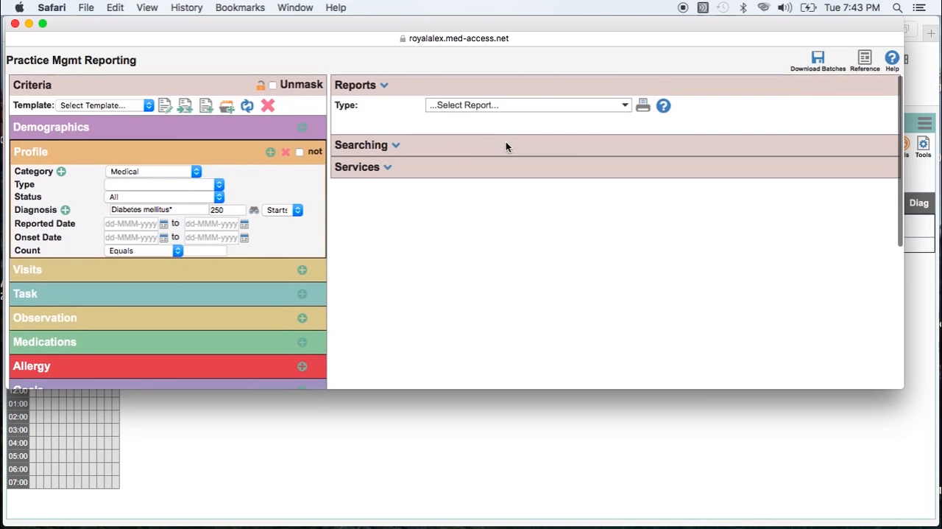
# - Choose the Apply Task service and look over its task templates without selecting one
pyautogui.click(386, 167)
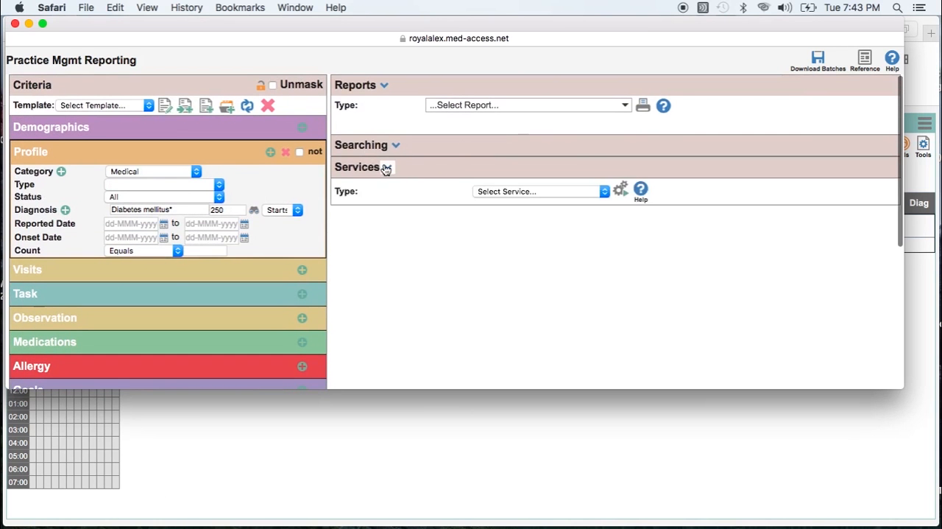
pyautogui.click(558, 193)
pyautogui.click(542, 232)
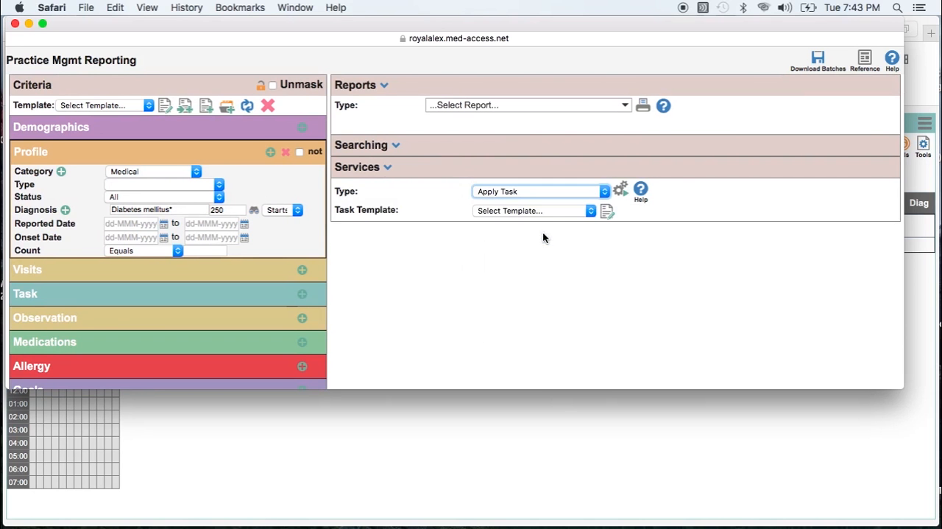
pyautogui.click(558, 210)
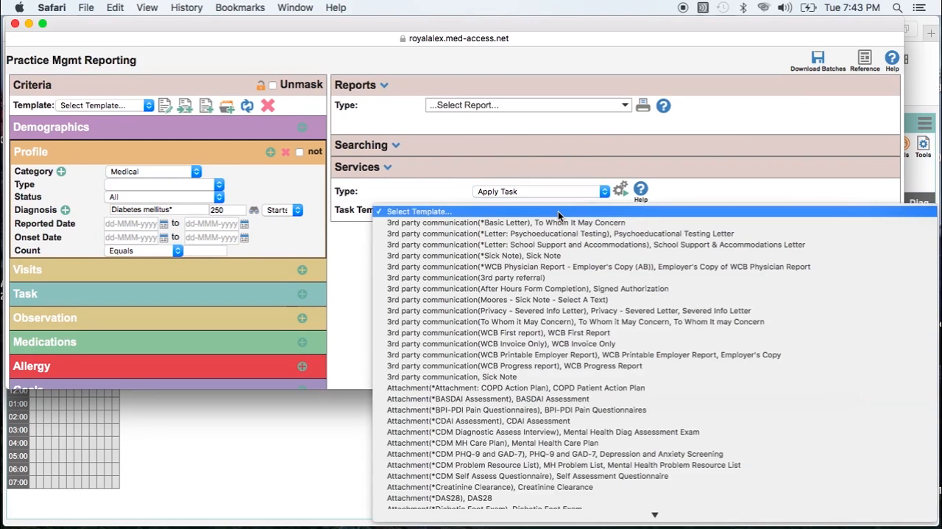
pyautogui.click(726, 163)
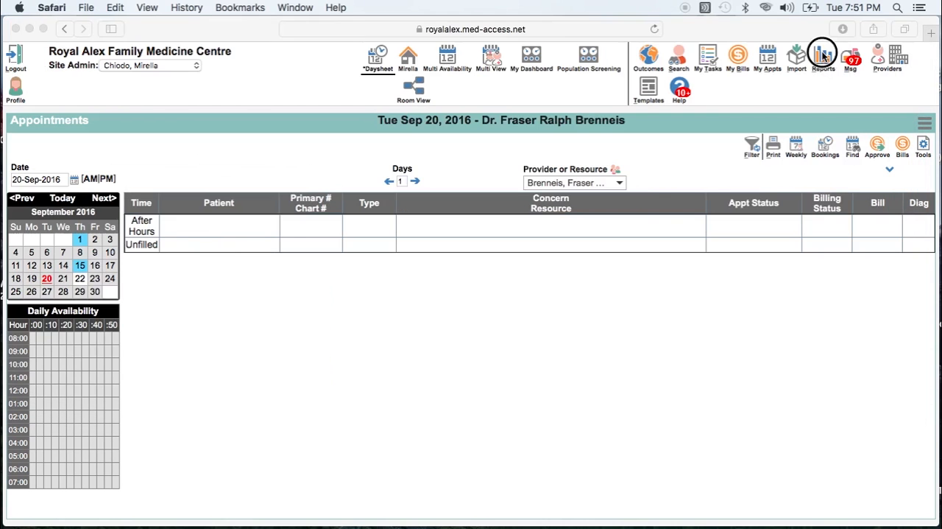
# - In a new report with empty criteria, add the Demographics section with gender Female and status Active
pyautogui.click(821, 53)
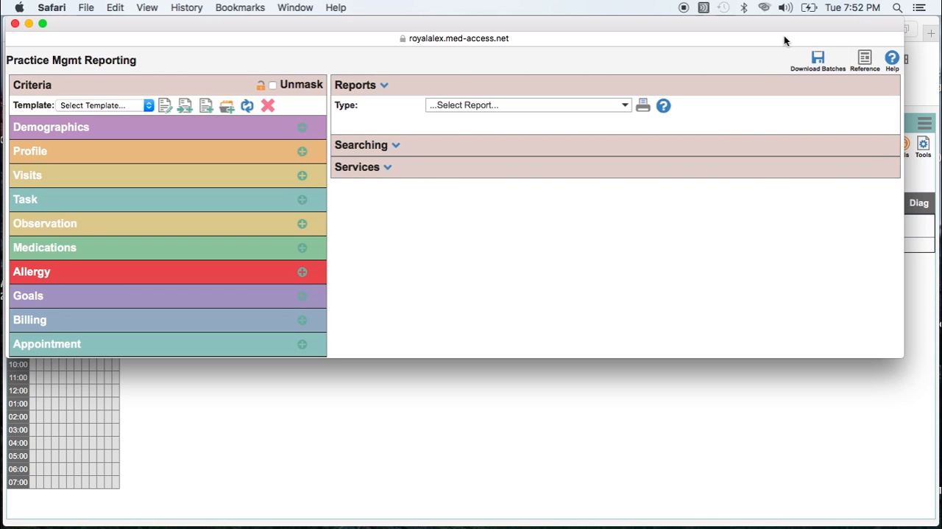
pyautogui.click(302, 129)
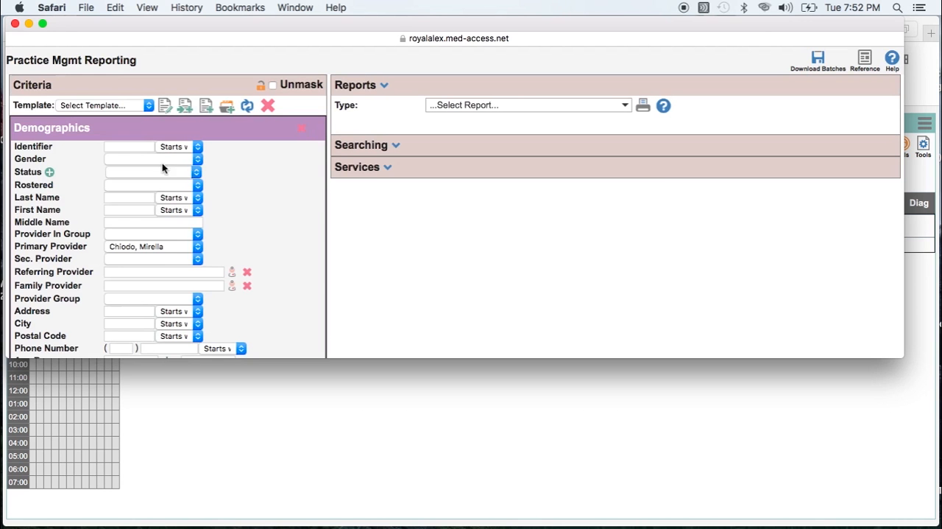
pyautogui.click(165, 163)
pyautogui.click(161, 167)
pyautogui.click(161, 171)
pyautogui.click(156, 182)
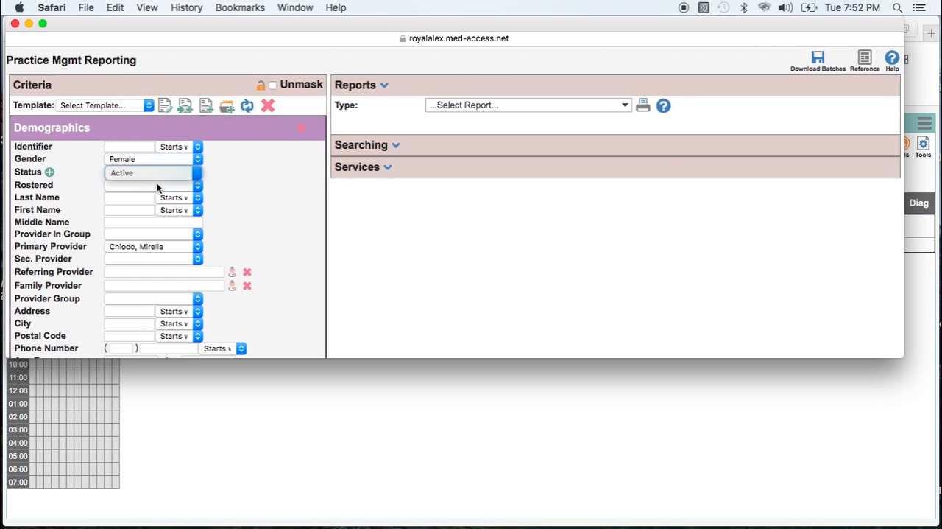
# - Set the Demographics age range to 50 to 74
pyautogui.scroll(-1, 140, 234)
pyautogui.scroll(-10, 140, 234)
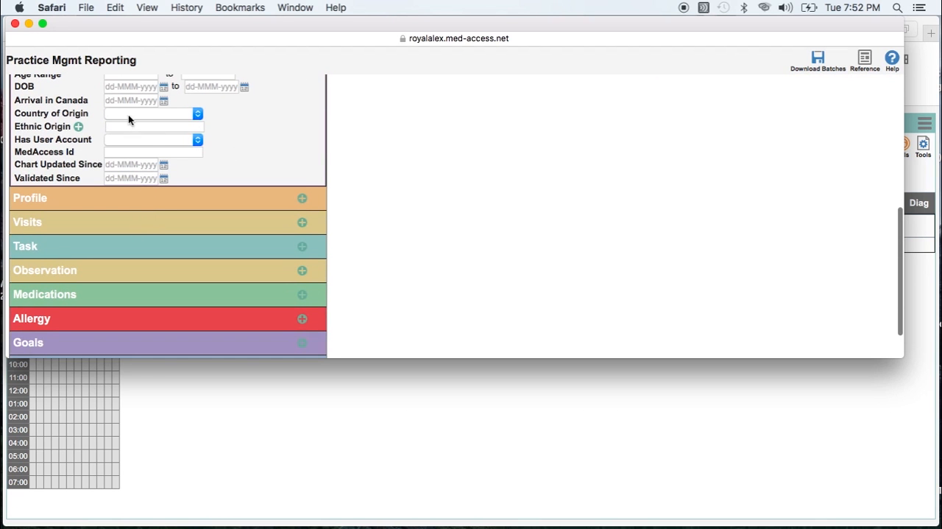
pyautogui.scroll(3, 128, 118)
pyautogui.click(123, 101)
pyautogui.write('50')
pyautogui.press('Tab')
pyautogui.write('74')
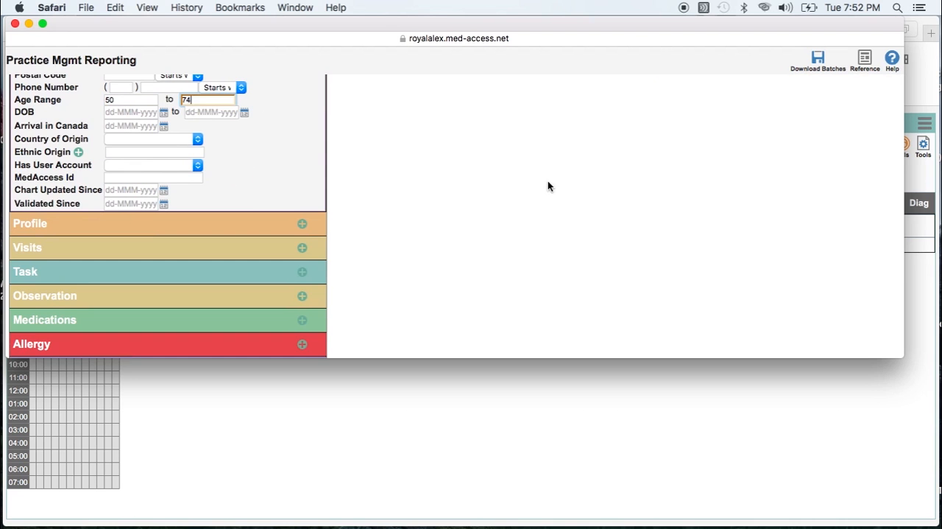
# - Add the Task section to the report criteria and set its category to Investigation
pyautogui.scroll(3, 547, 184)
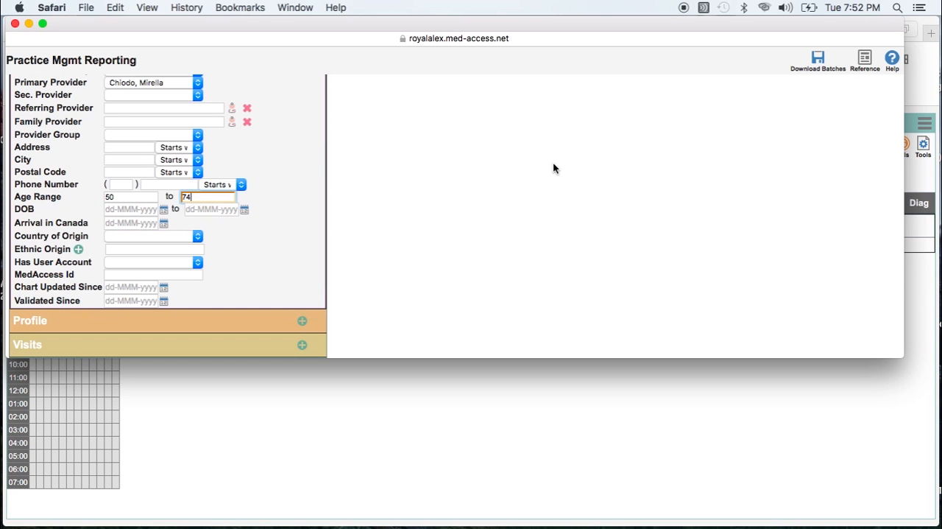
pyautogui.scroll(-3, 553, 164)
pyautogui.scroll(-2, 554, 169)
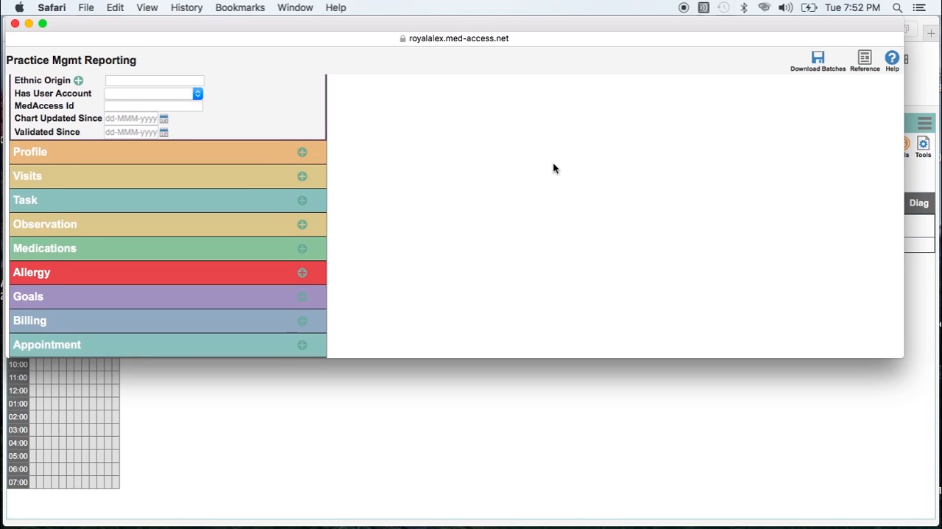
pyautogui.click(303, 199)
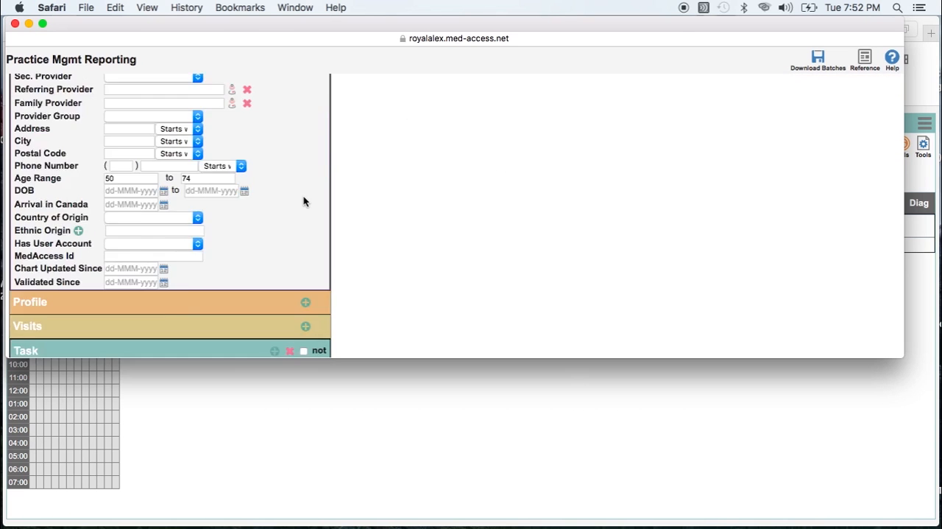
pyautogui.scroll(-7, 303, 201)
pyautogui.scroll(2, 303, 201)
pyautogui.scroll(5, 303, 198)
pyautogui.click(206, 129)
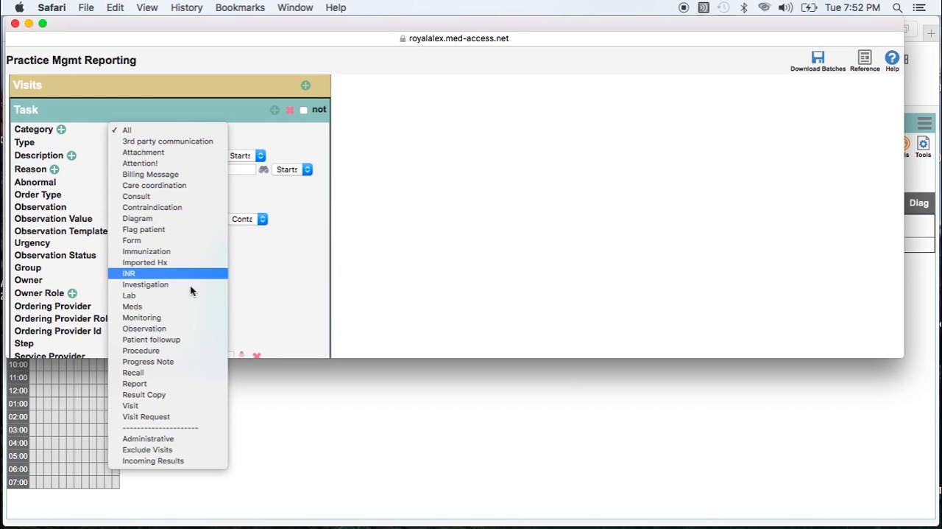
pyautogui.scroll(-1, 188, 289)
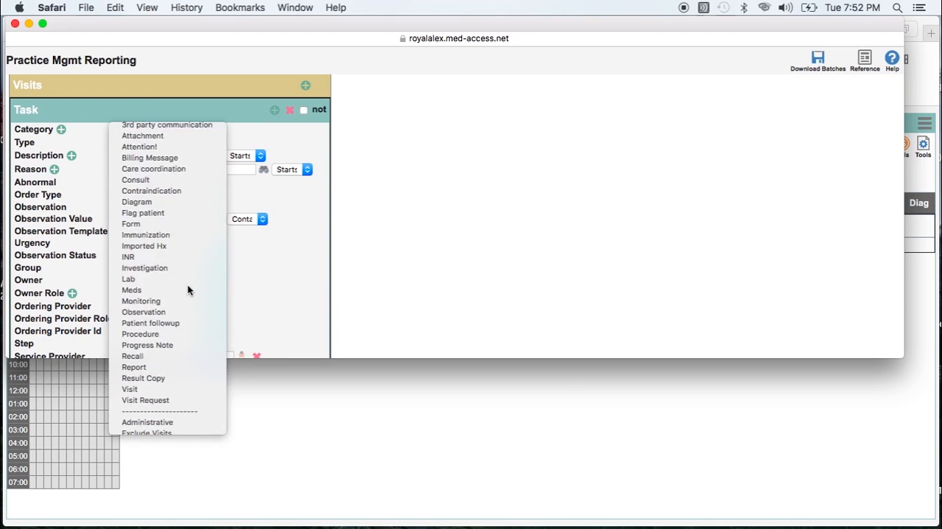
pyautogui.press('Escape')
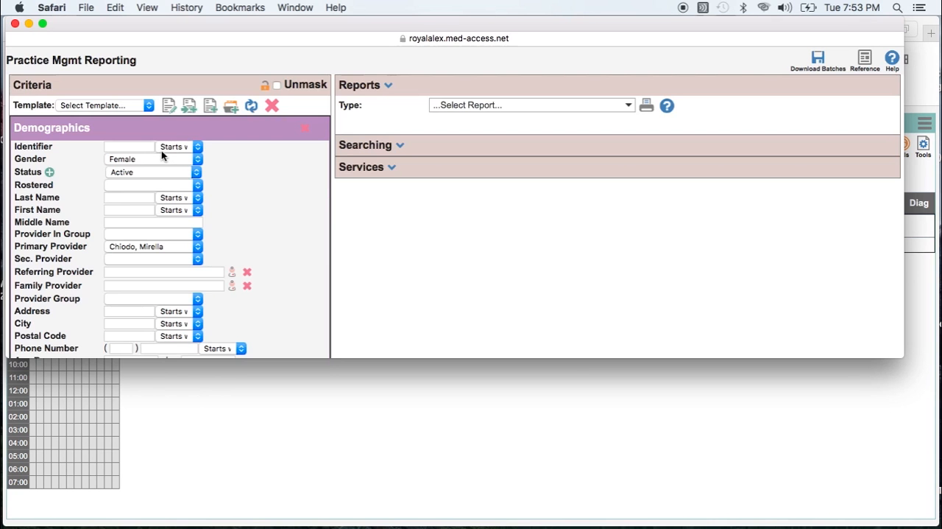
# - Set the type of the Investigation task criteria to Mammogram
pyautogui.scroll(-20, 173, 138)
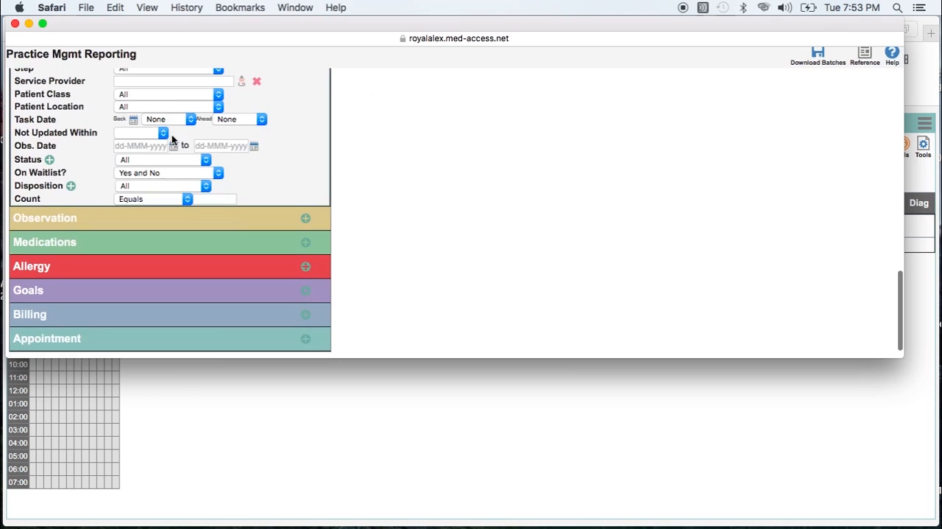
pyautogui.scroll(10, 173, 138)
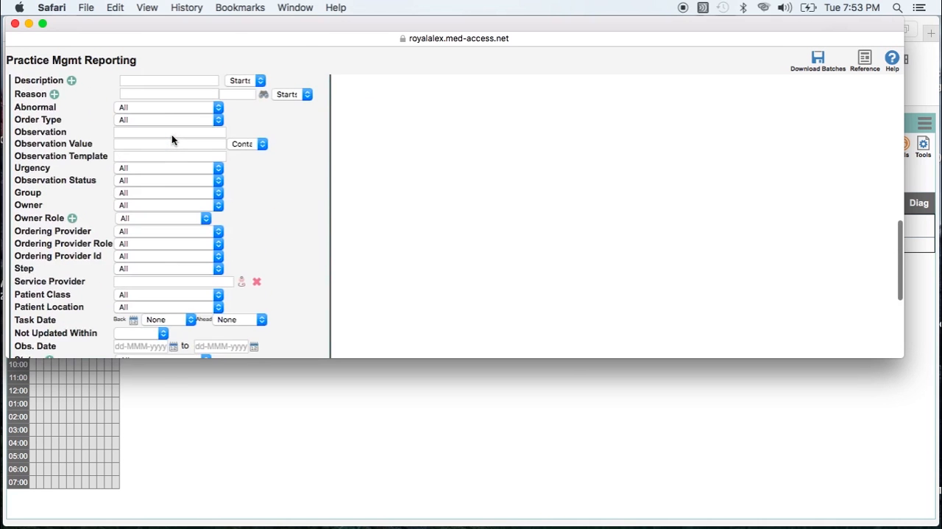
pyautogui.click(172, 133)
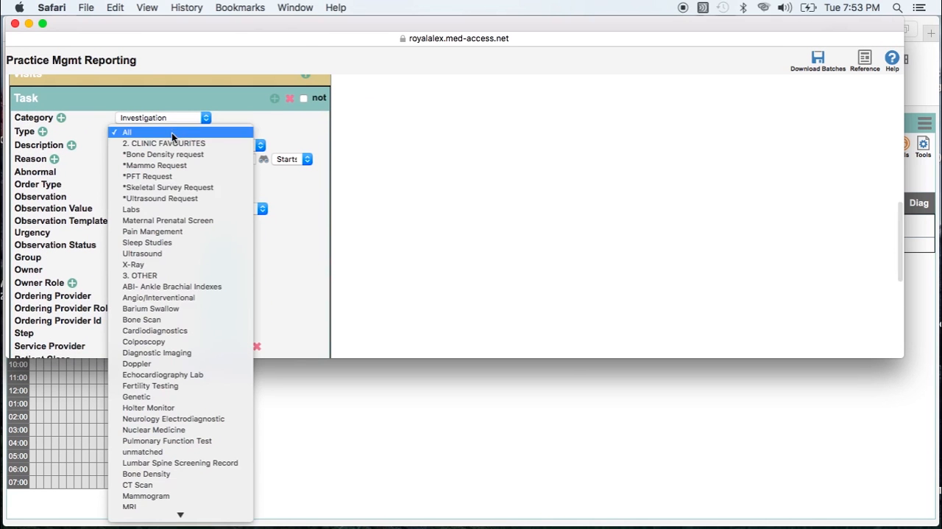
pyautogui.click(179, 498)
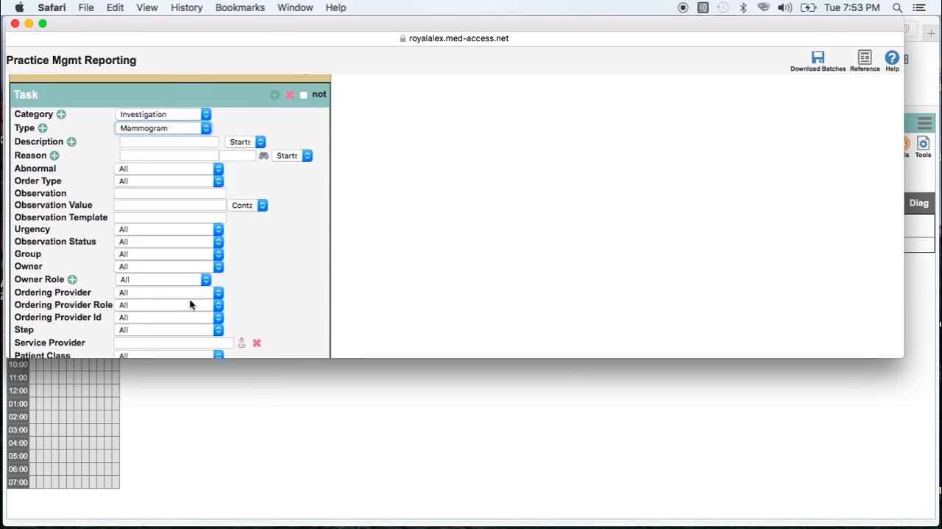
# - Set the task date of the mammogram criteria to look back 2 years
pyautogui.scroll(-6, 189, 299)
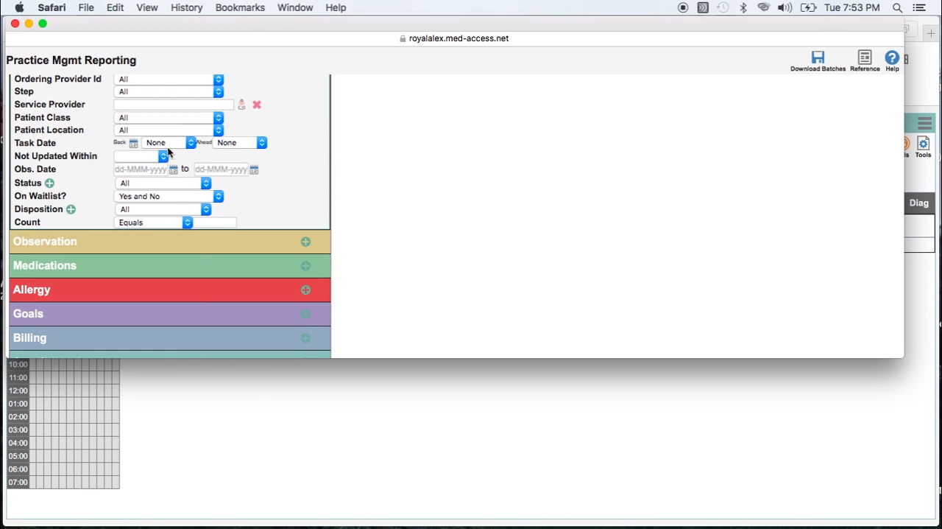
pyautogui.click(170, 141)
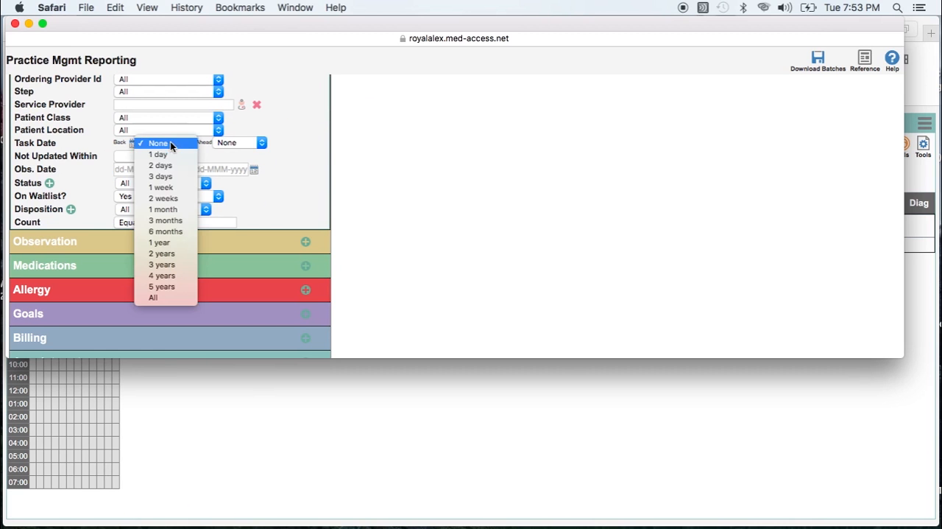
pyautogui.click(169, 254)
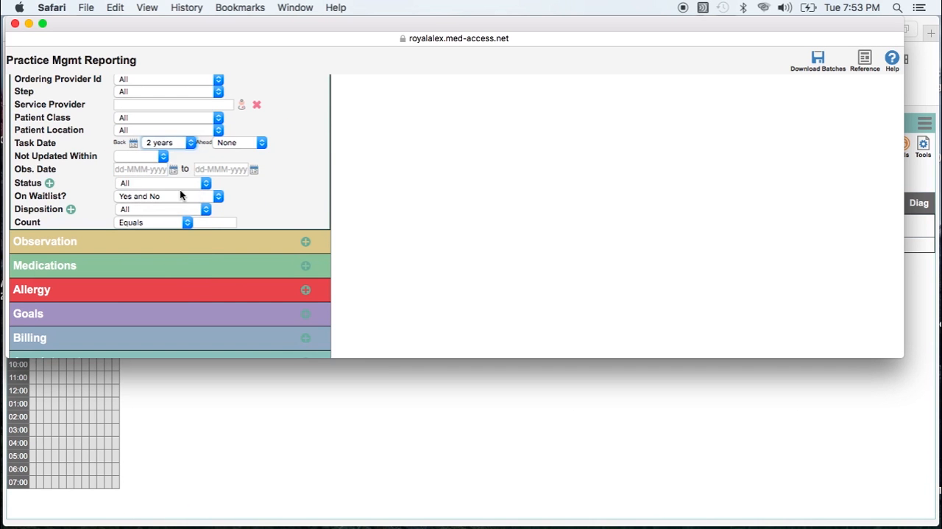
# - Negate the Task section with the "not" option so the criteria select patients without a mammogram task
pyautogui.scroll(15, 180, 190)
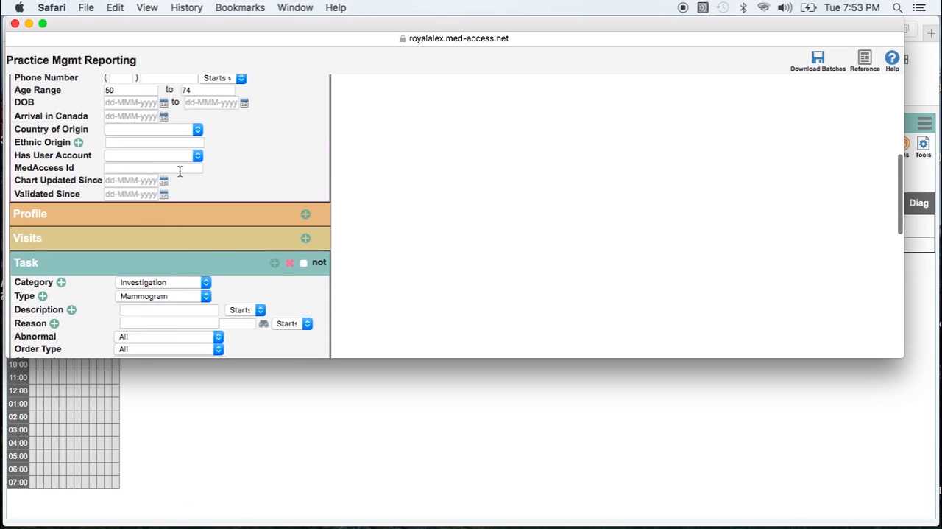
pyautogui.scroll(-5, 179, 170)
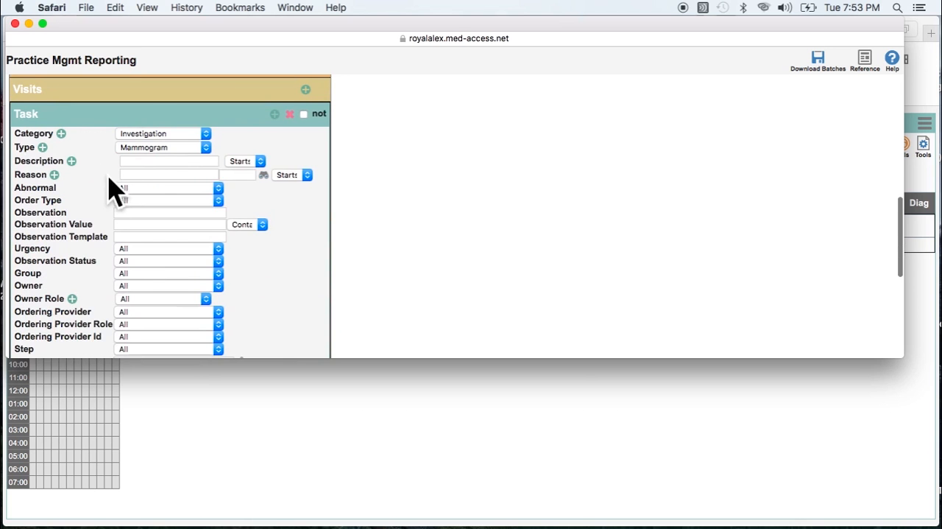
pyautogui.scroll(10, 322, 132)
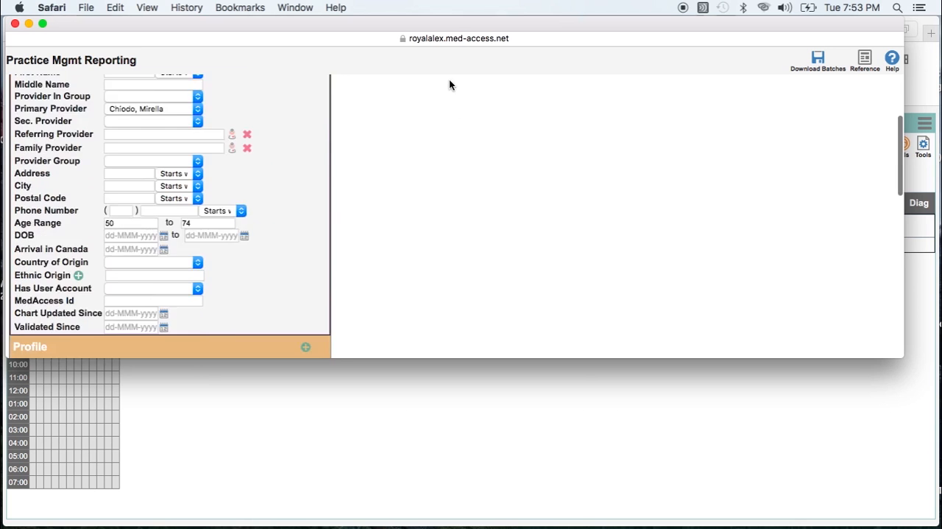
pyautogui.scroll(4, 449, 84)
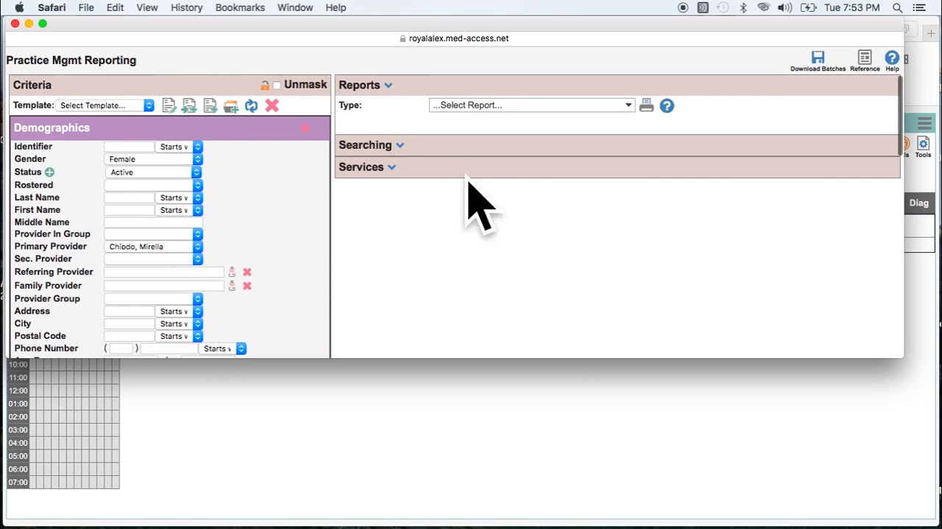
pyautogui.scroll(-4, 177, 262)
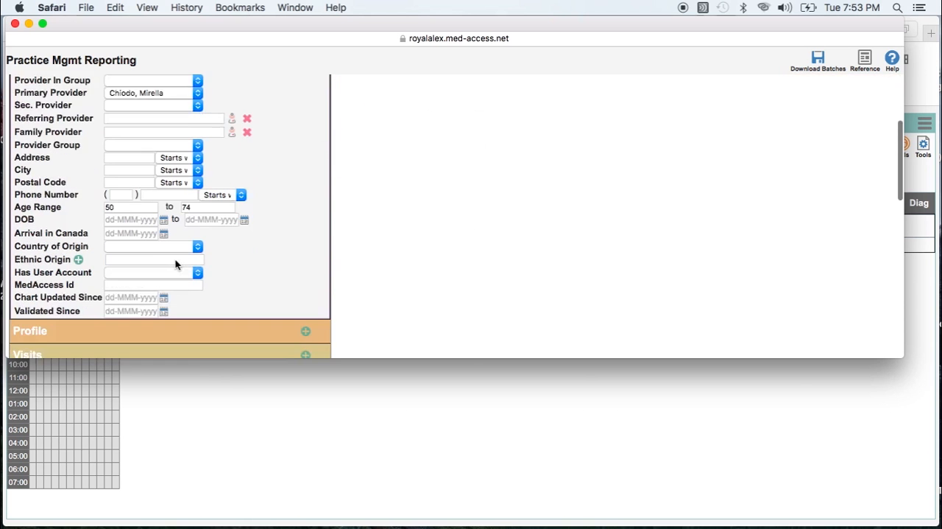
pyautogui.scroll(-4, 175, 263)
pyautogui.click(304, 254)
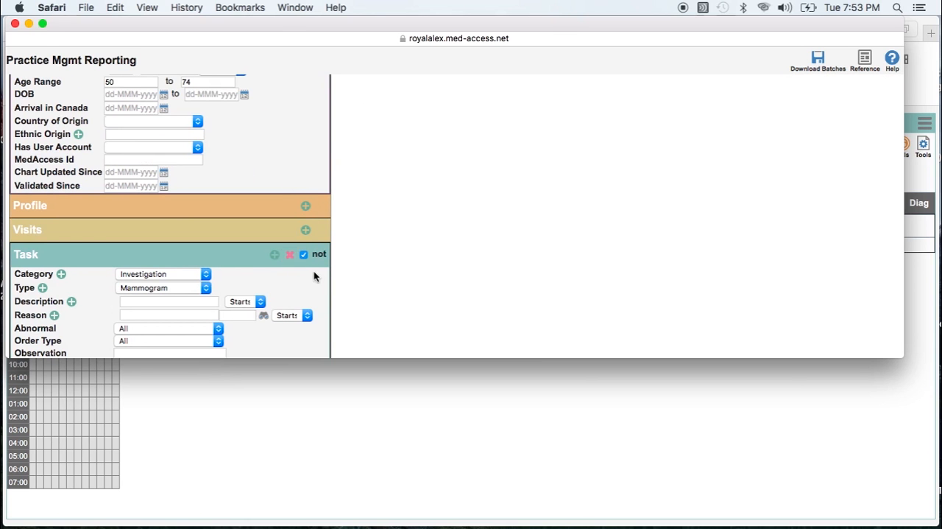
pyautogui.scroll(-3, 417, 257)
pyautogui.scroll(7, 426, 256)
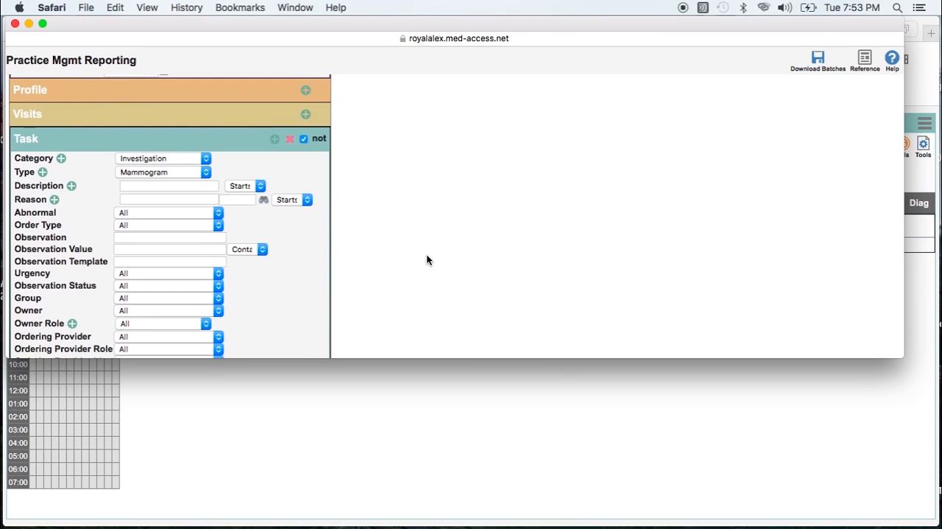
# - Expand the Searching section, and view the blank form for creating a new criteria template without saving it
pyautogui.scroll(3, 507, 233)
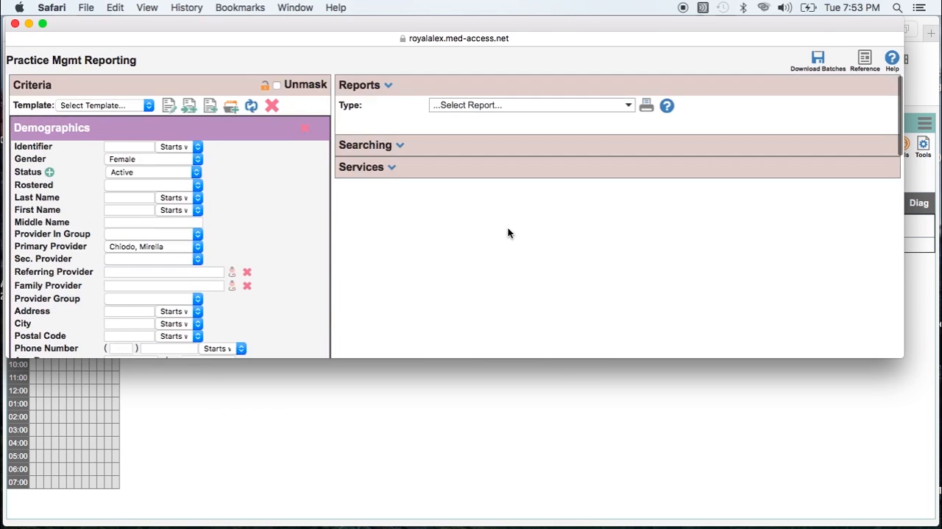
pyautogui.click(401, 147)
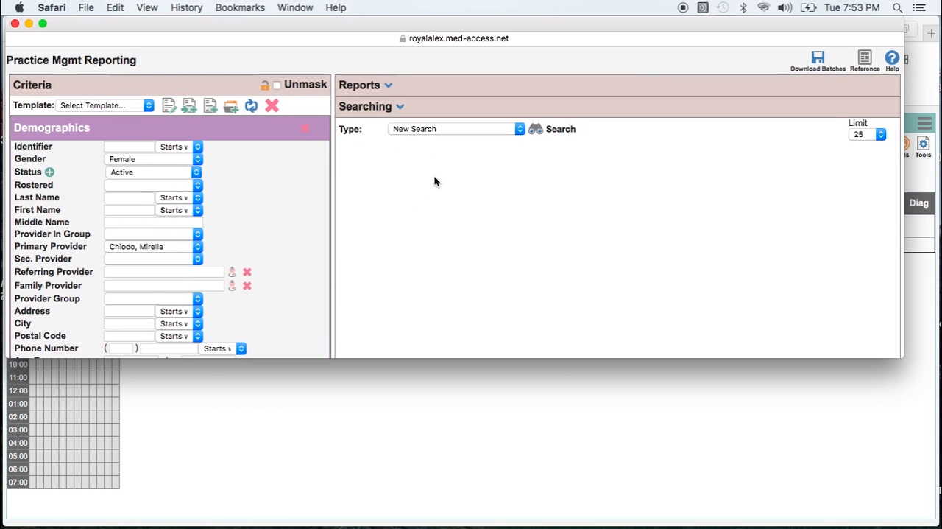
pyautogui.click(210, 109)
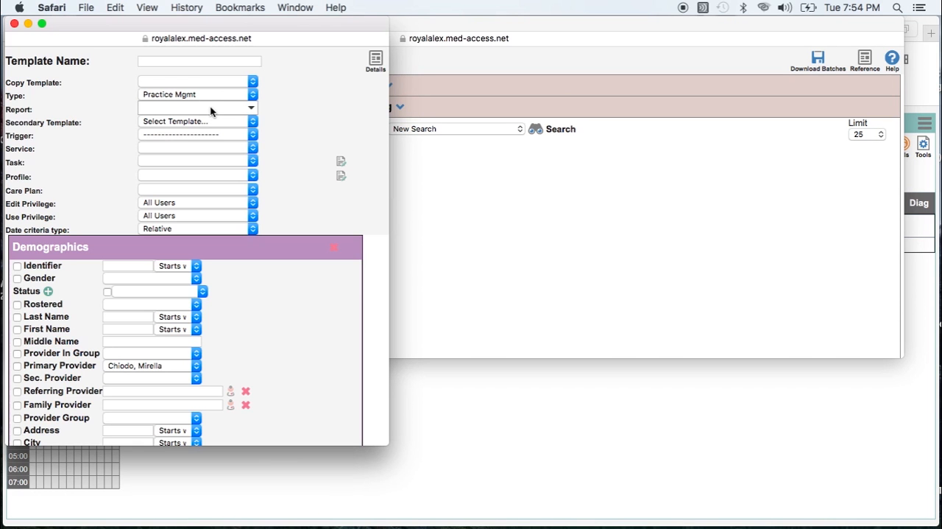
pyautogui.click(14, 25)
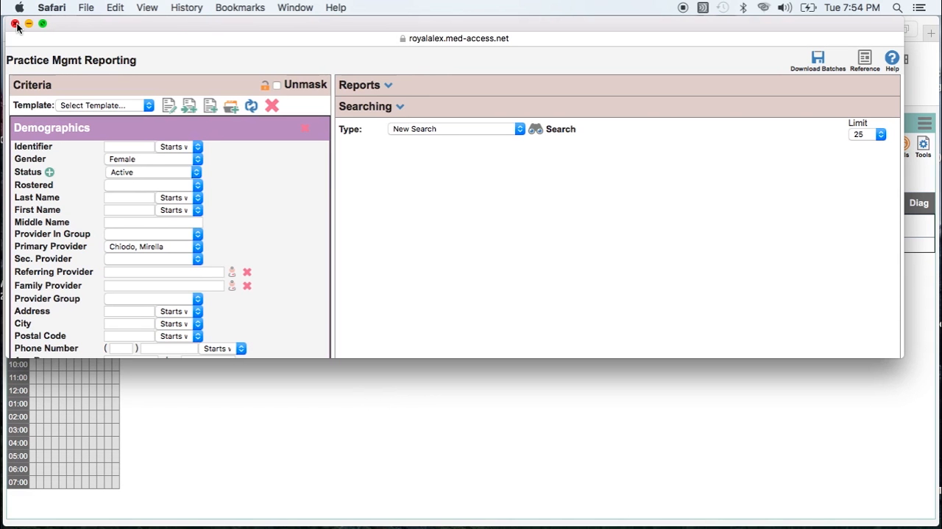